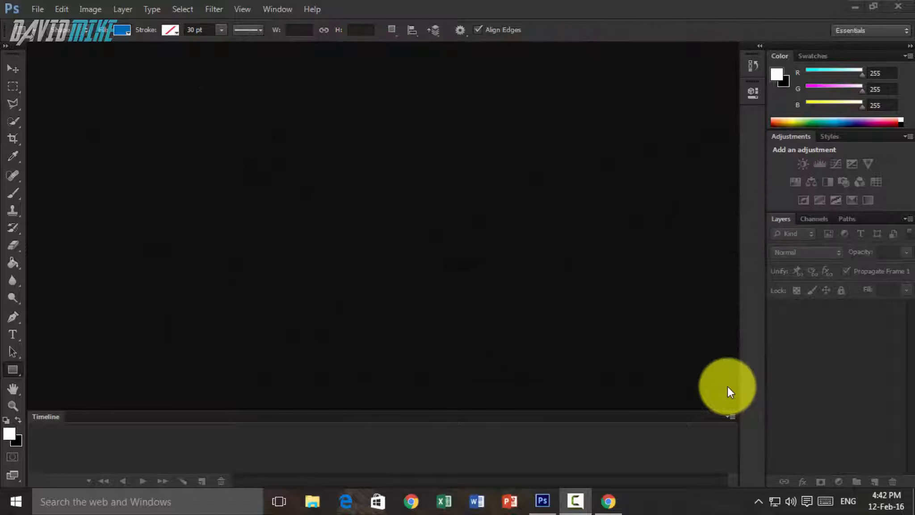
# - Create a new 1270 × 720 pixel document at 72 pixels/inch with a transparent background
pyautogui.click(40, 9)
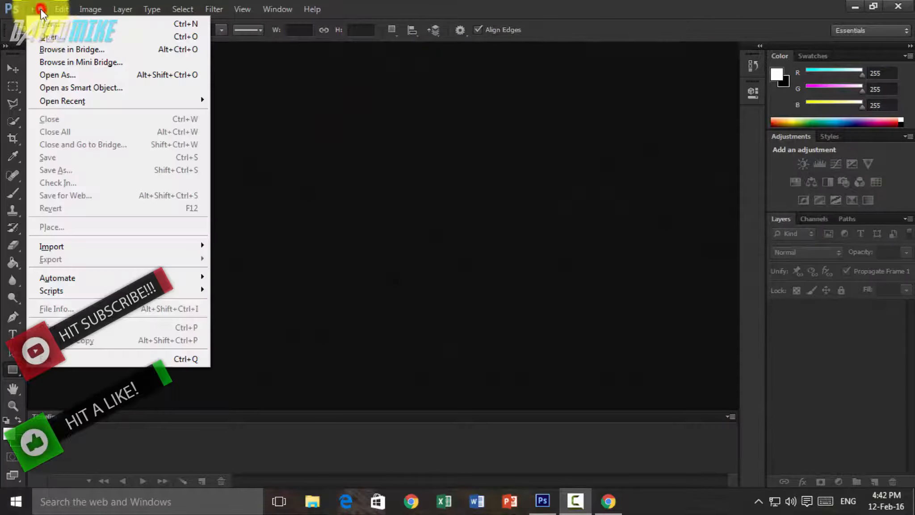
pyautogui.click(39, 24)
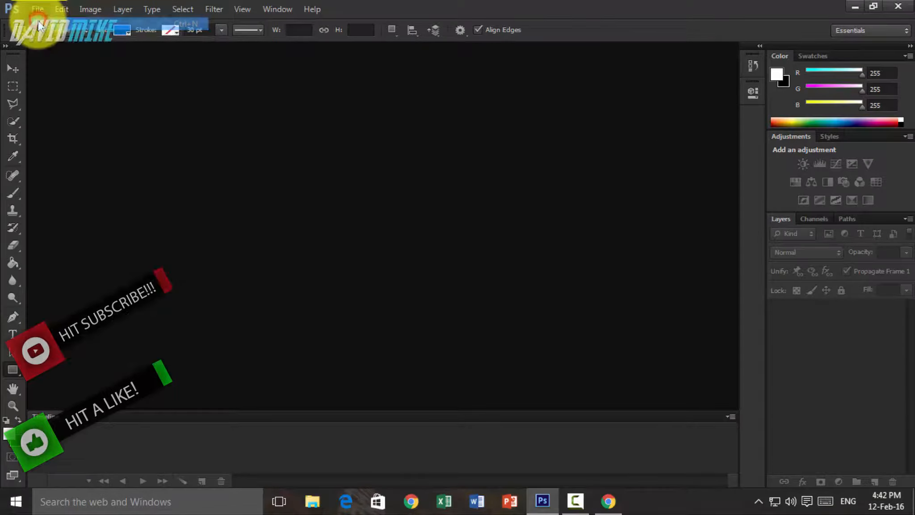
pyautogui.moveTo(433, 175); pyautogui.dragTo(379, 175)
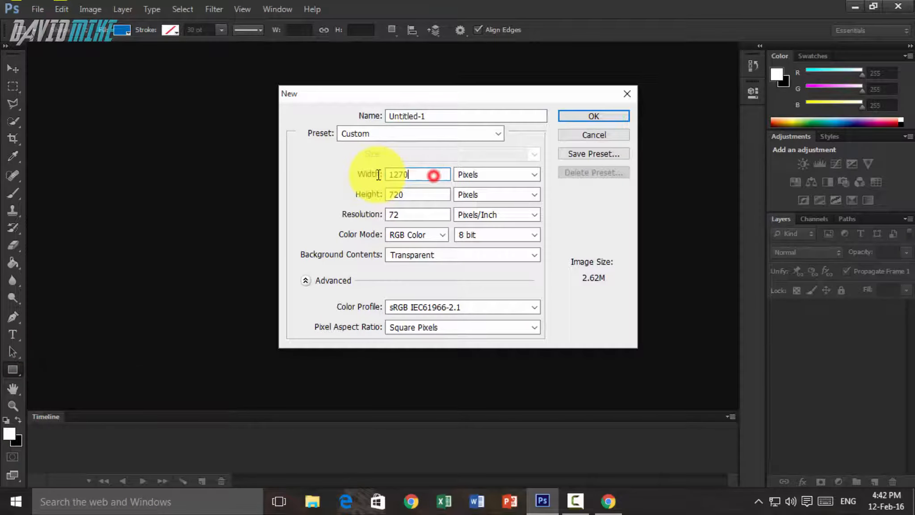
pyautogui.write('1270')
pyautogui.doubleClick(409, 192)
pyautogui.click(586, 117)
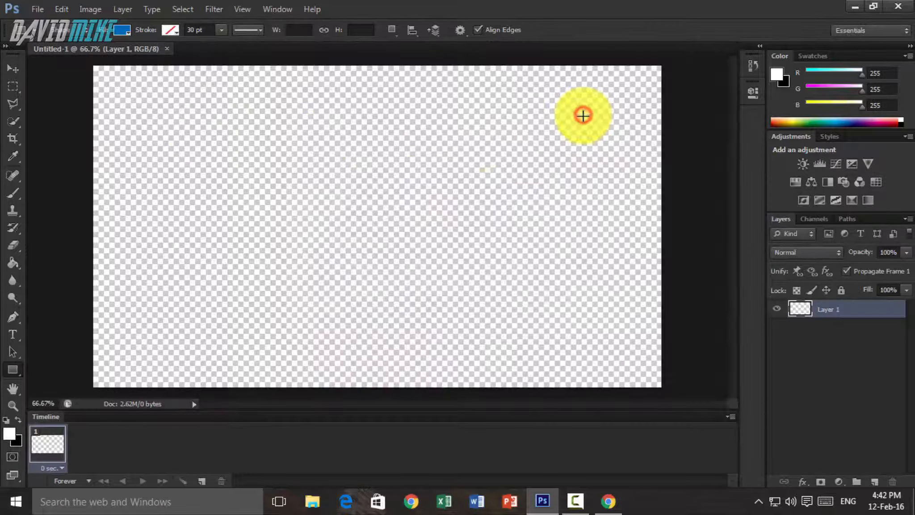
# - Draw a blue, strokeless rectangle about 121 × 113 px on the canvas and move it closer to the center
pyautogui.click(127, 28)
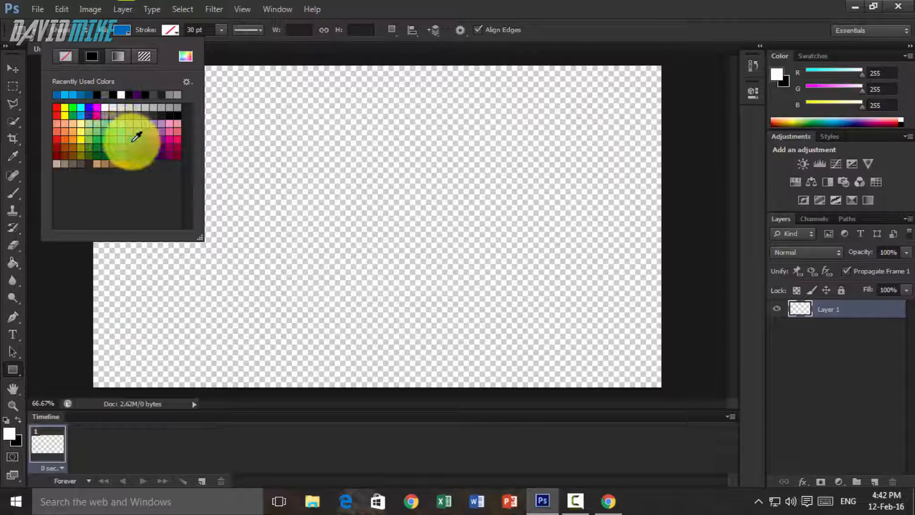
pyautogui.click(177, 27)
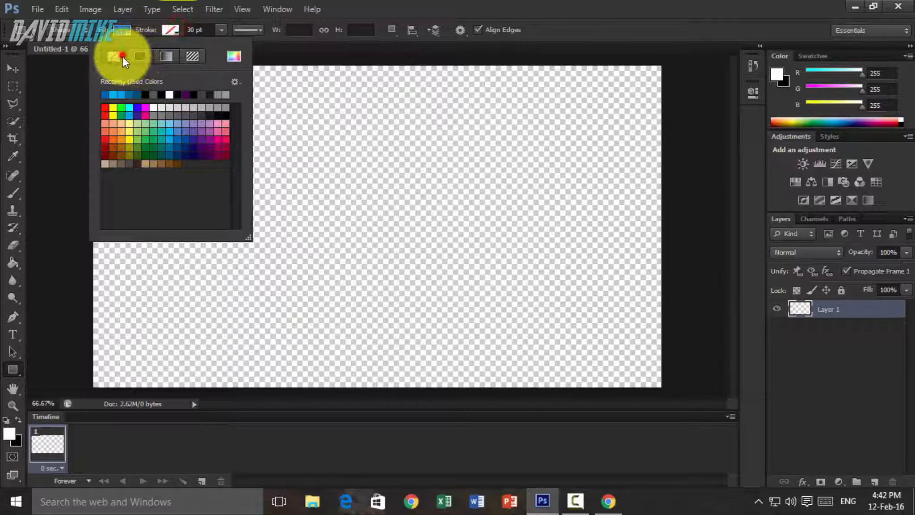
pyautogui.rightClick(13, 370)
pyautogui.click(67, 366)
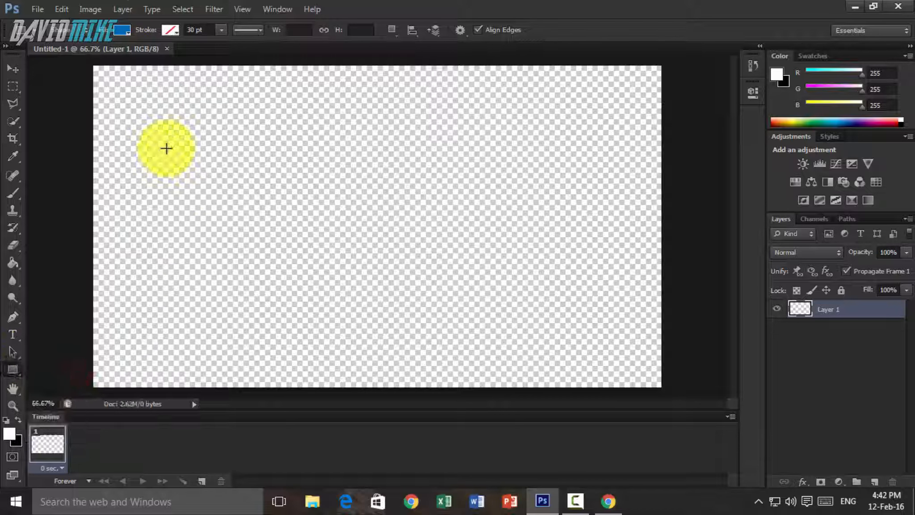
pyautogui.moveTo(184, 129); pyautogui.dragTo(238, 179)
pyautogui.click(10, 67)
pyautogui.moveTo(186, 142); pyautogui.dragTo(279, 198)
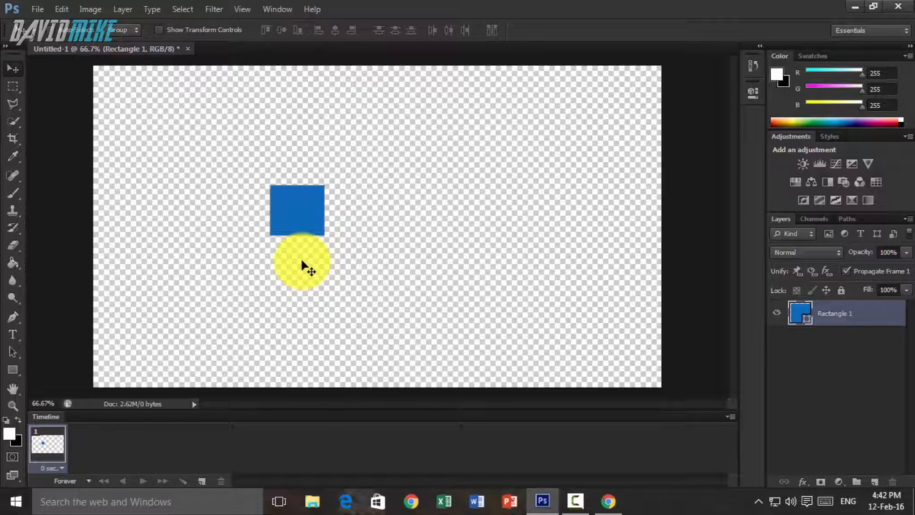
# - Align the blue square to the canvas's vertical and horizontal centers, and shift it to the left of the center
pyautogui.hotkey('ctrl', 'a')
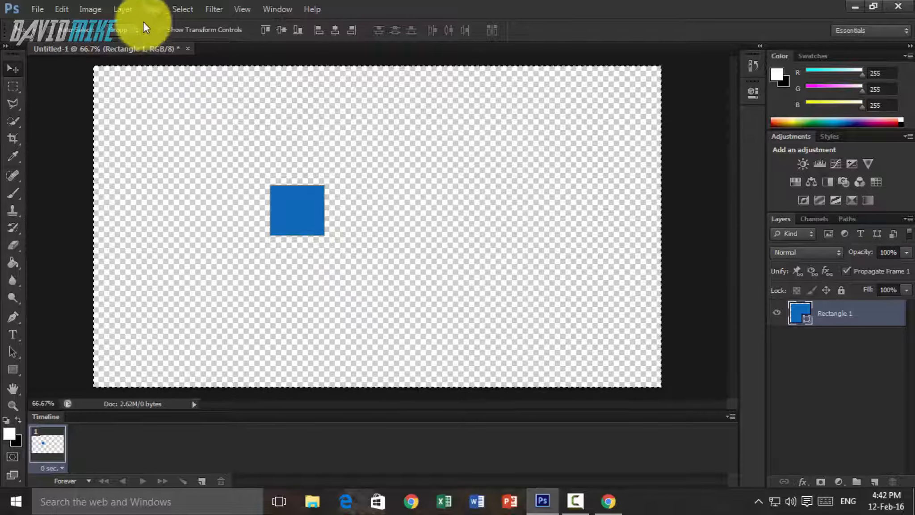
pyautogui.click(121, 9)
pyautogui.moveTo(210, 327)
pyautogui.click(313, 336)
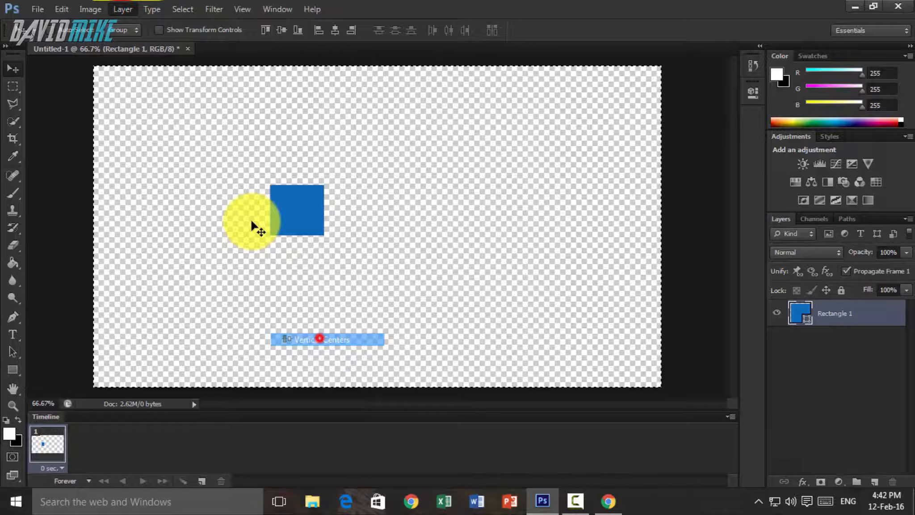
pyautogui.click(134, 10)
pyautogui.moveTo(225, 328)
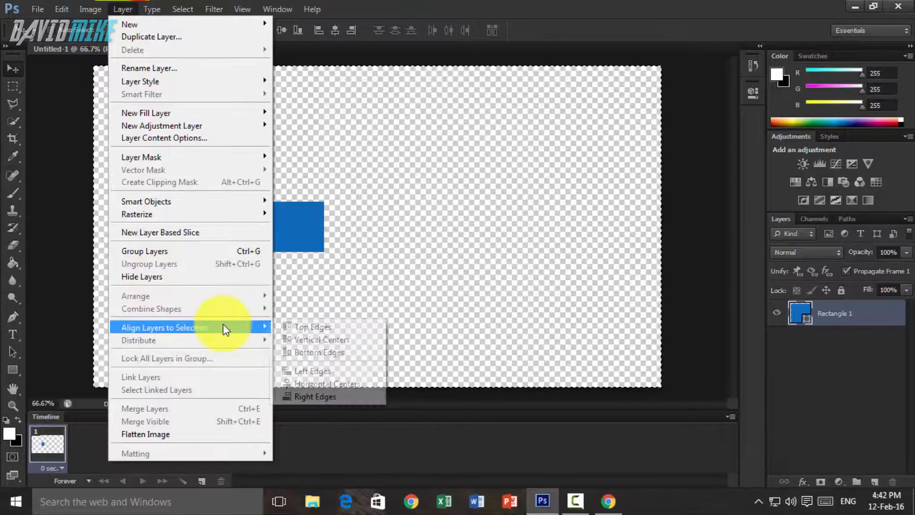
pyautogui.click(336, 383)
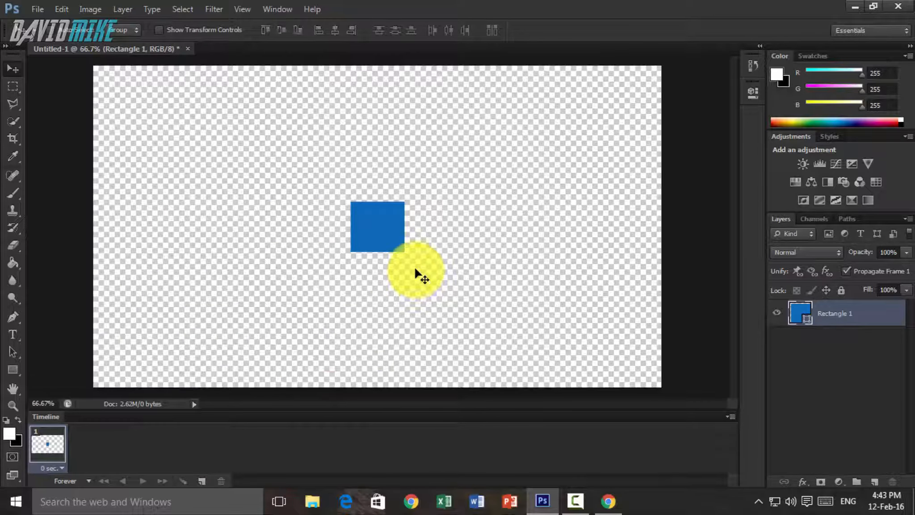
pyautogui.moveTo(376, 220); pyautogui.dragTo(263, 223)
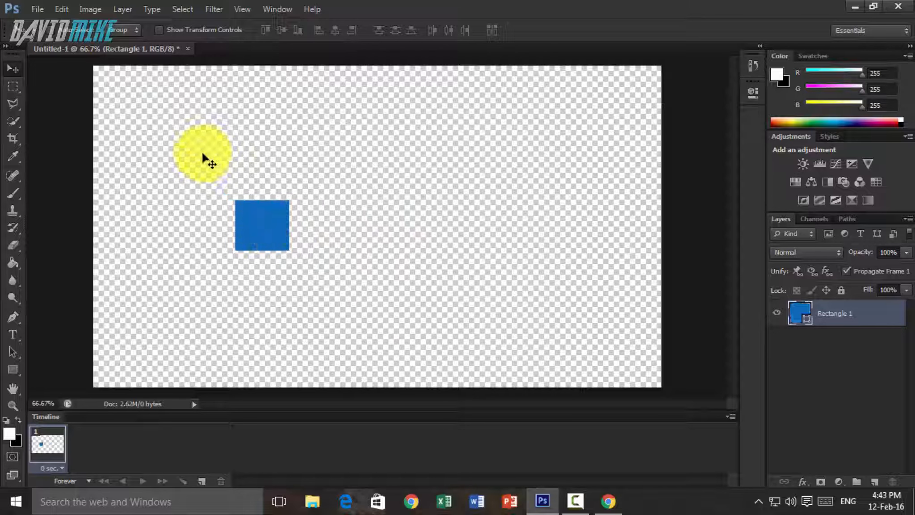
pyautogui.click(12, 369)
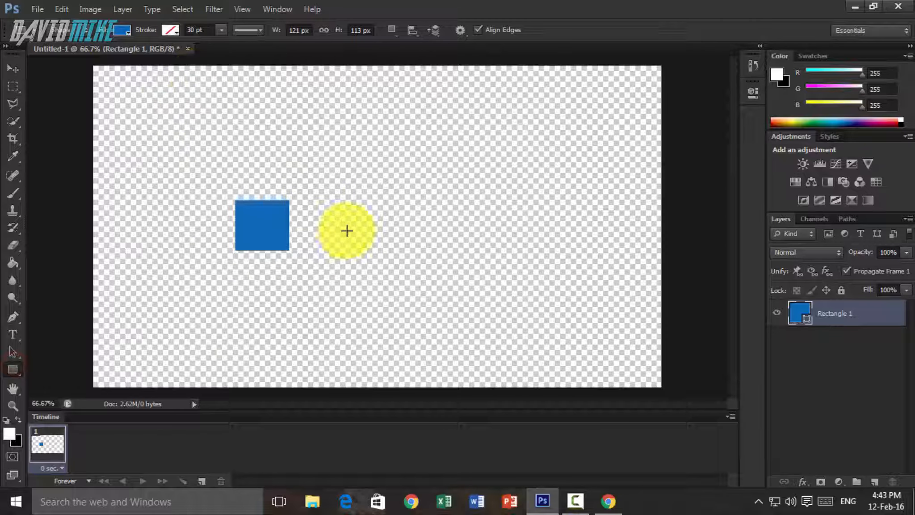
pyautogui.click(122, 30)
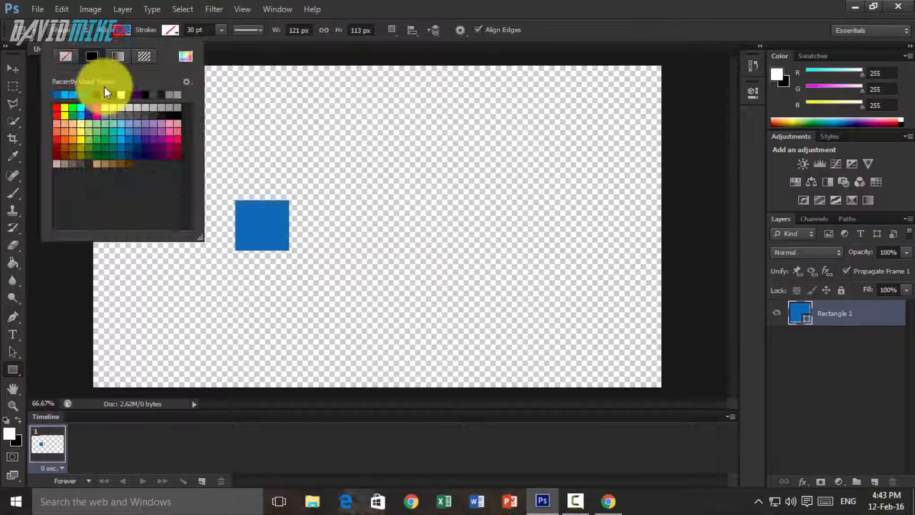
pyautogui.click(97, 94)
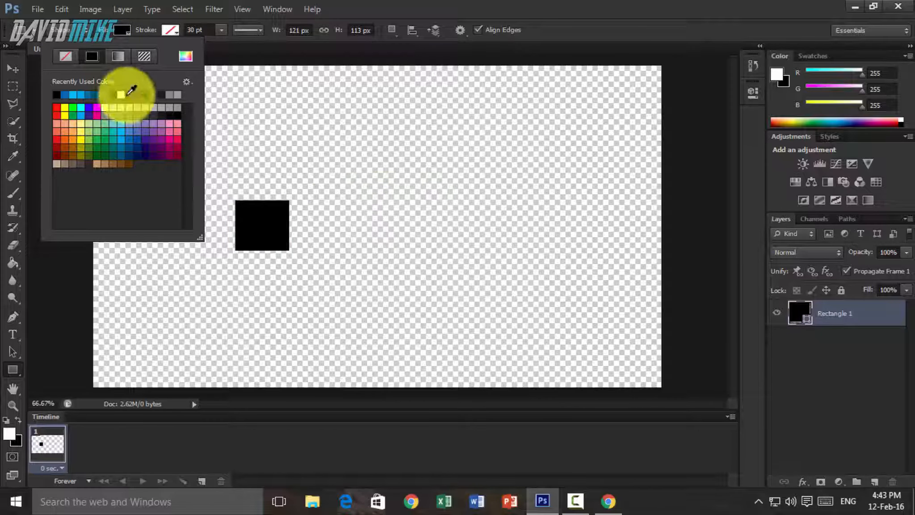
pyautogui.click(67, 95)
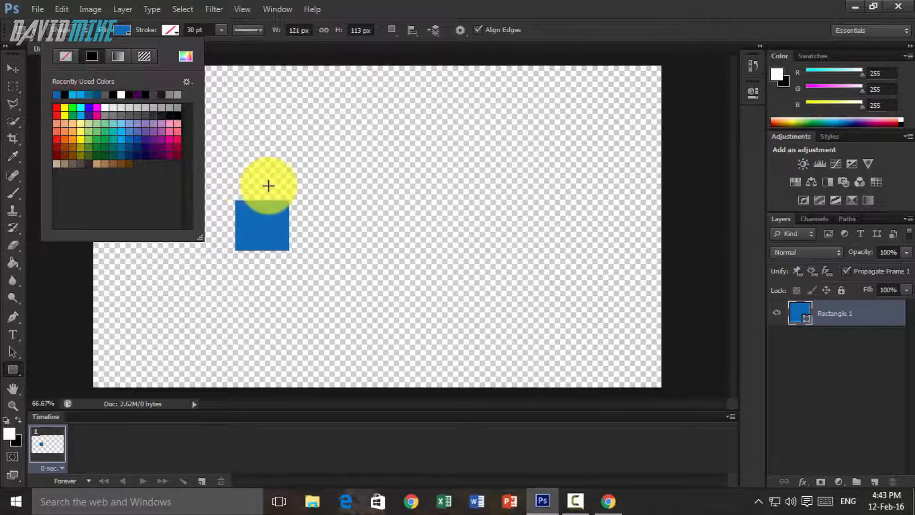
# - With no layer selected, draw a black-filled horizontal bar about 300 × 55 px to the right of the blue square
pyautogui.click(848, 374)
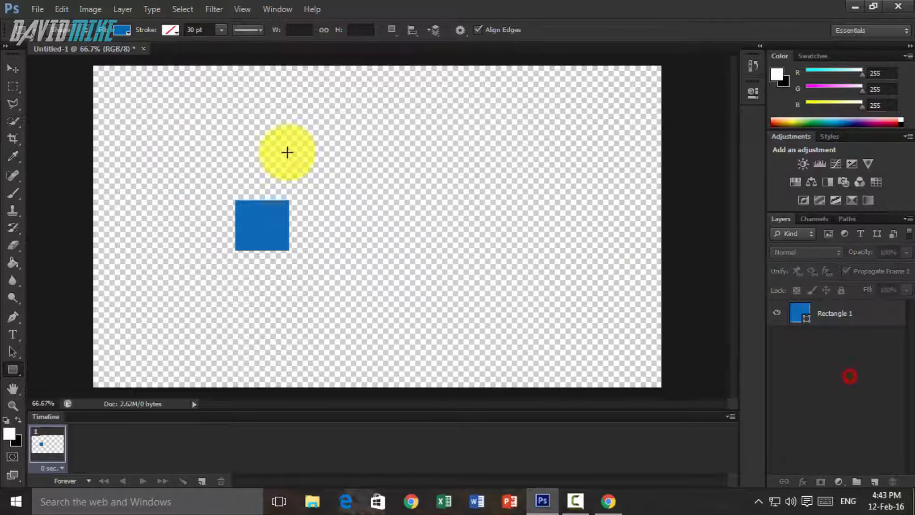
pyautogui.click(117, 30)
pyautogui.click(384, 216)
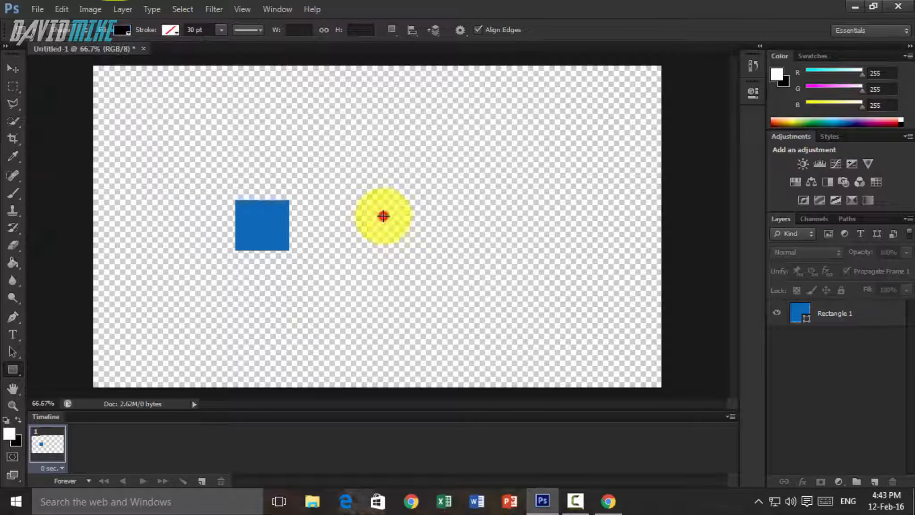
pyautogui.moveTo(384, 216); pyautogui.dragTo(510, 238)
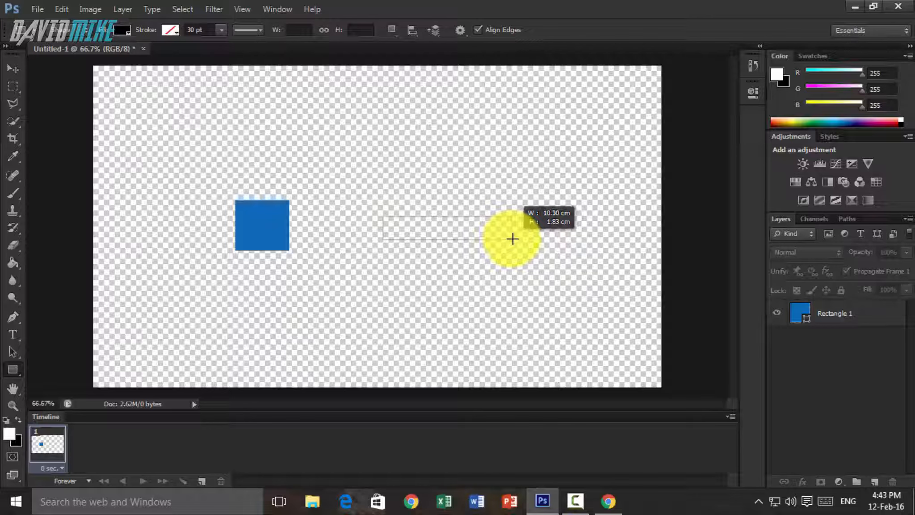
pyautogui.moveTo(514, 241); pyautogui.dragTo(517, 241)
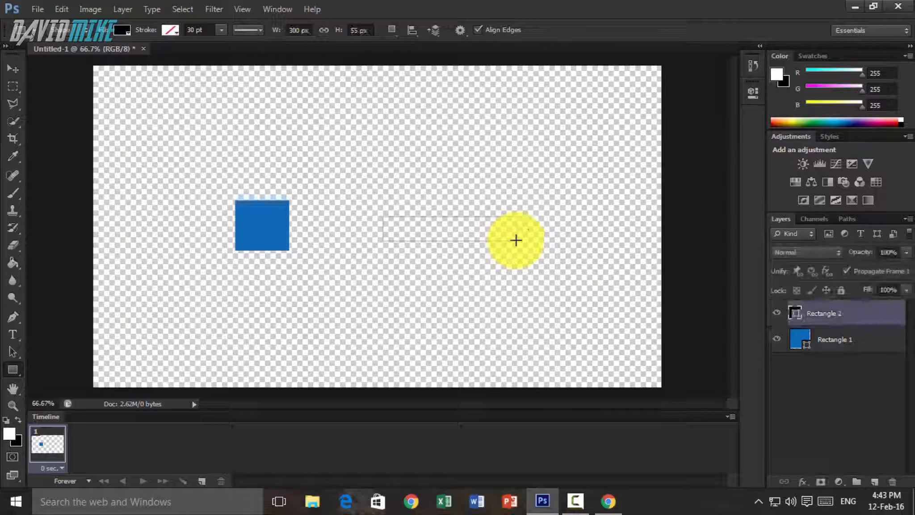
# - Move the black bar so it overlaps the blue square's right side, and stack the square's layer above the bar
pyautogui.click(8, 72)
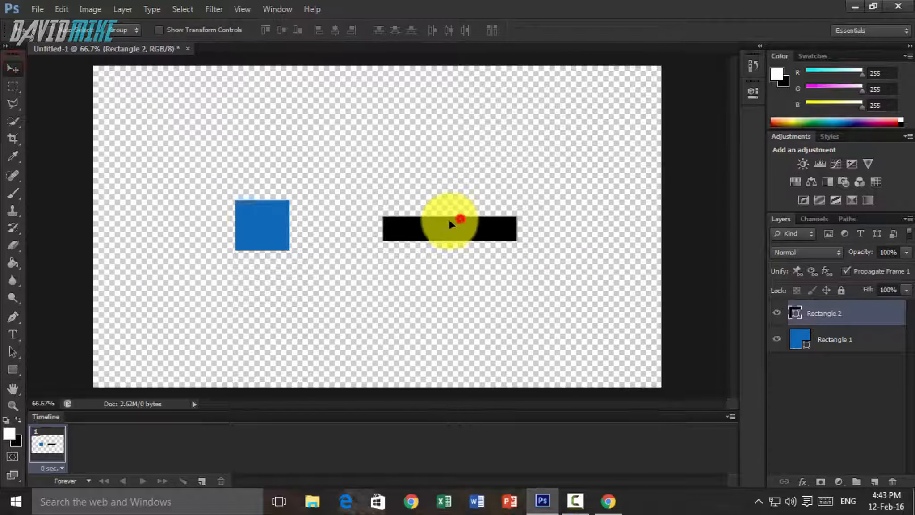
pyautogui.moveTo(454, 221); pyautogui.dragTo(349, 216)
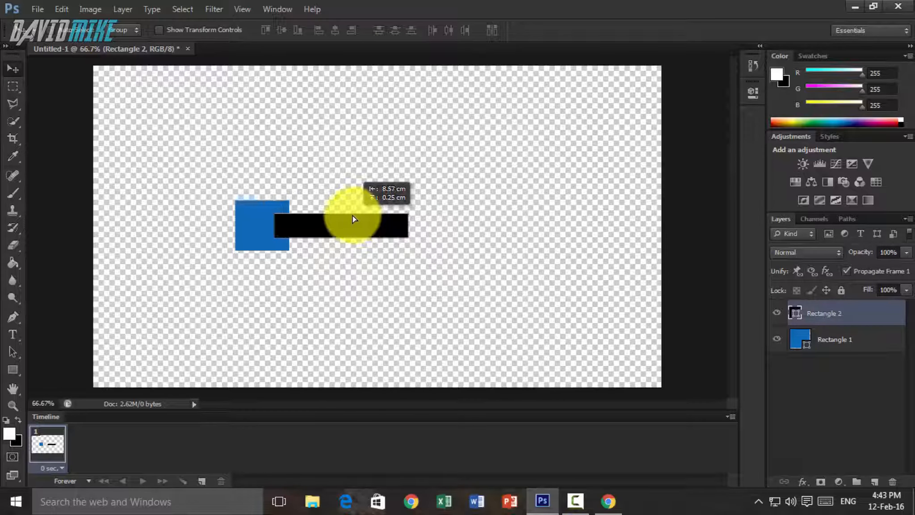
pyautogui.moveTo(836, 348); pyautogui.dragTo(827, 309)
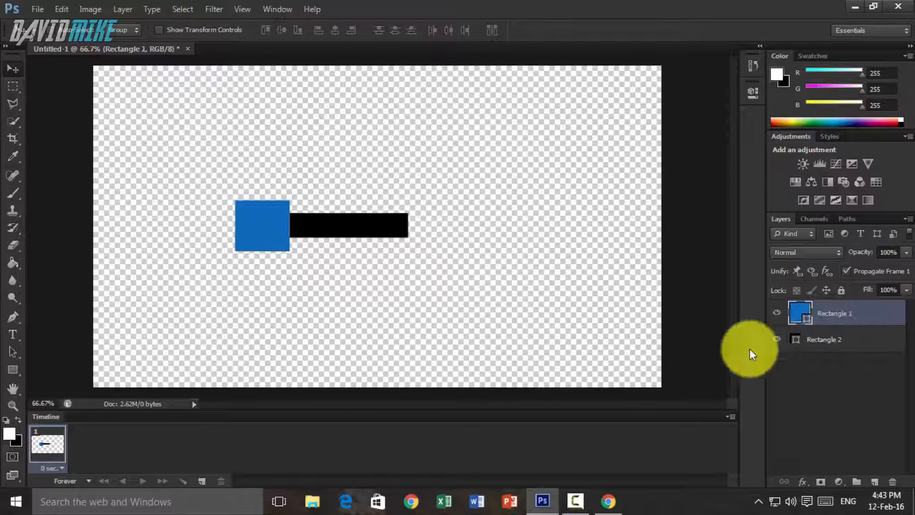
pyautogui.click(818, 340)
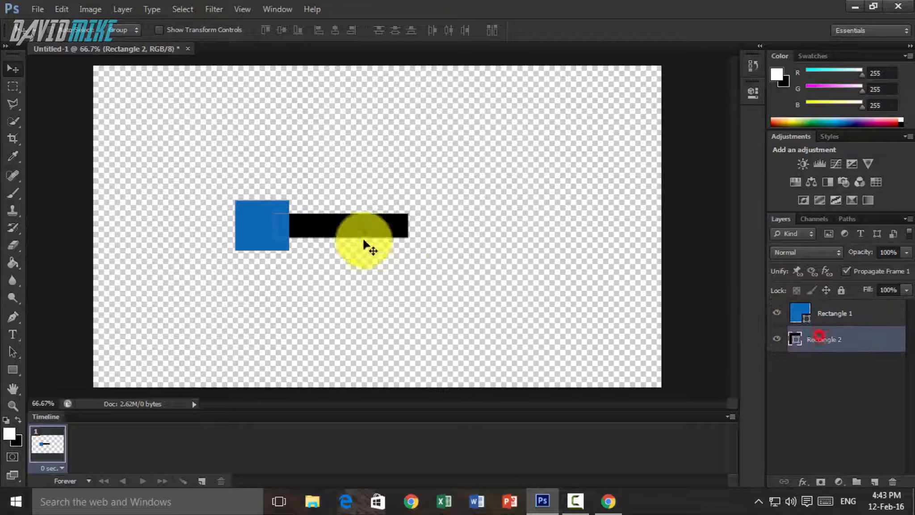
pyautogui.click(333, 226)
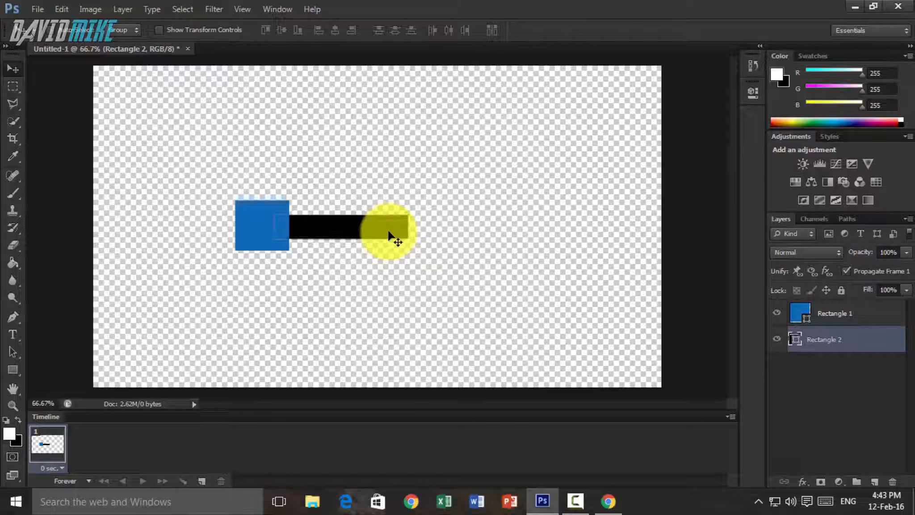
pyautogui.click(822, 396)
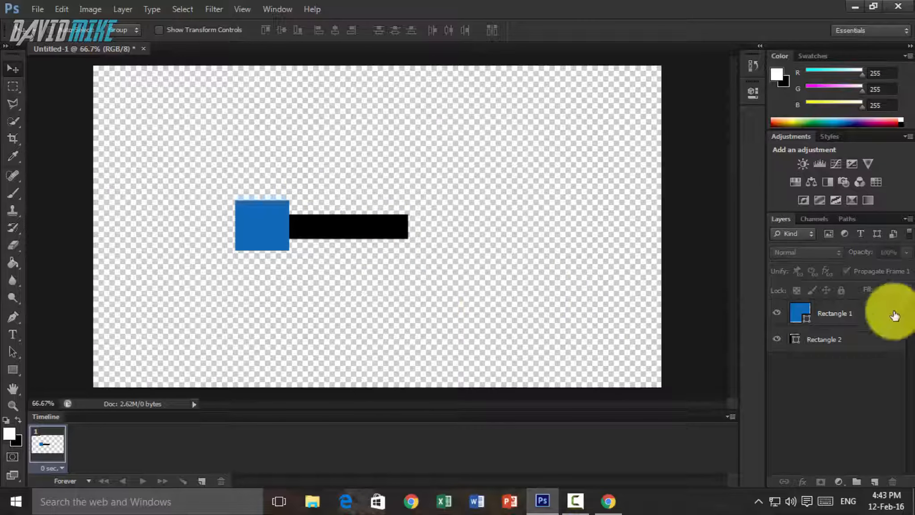
# - Draw a blue bar about 315 × 58 px over the black bar, extending slightly past its right end
pyautogui.click(12, 370)
pyautogui.click(122, 30)
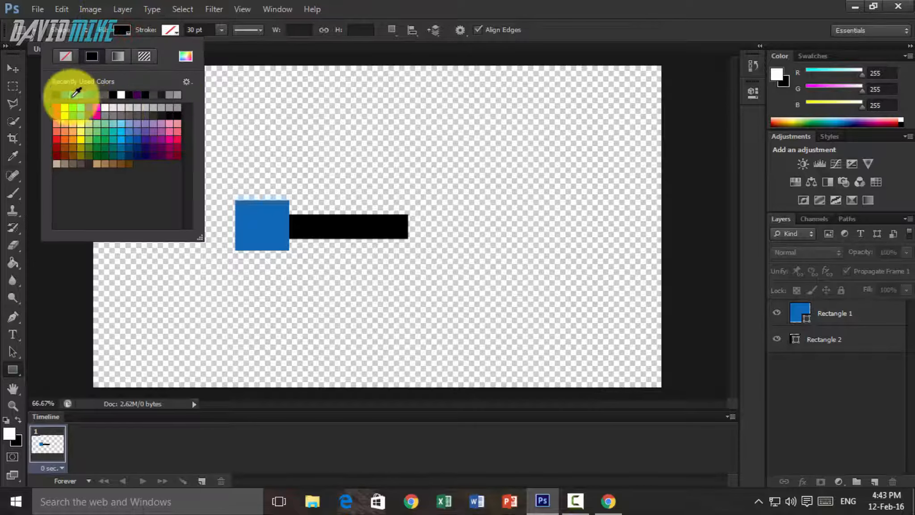
pyautogui.click(116, 27)
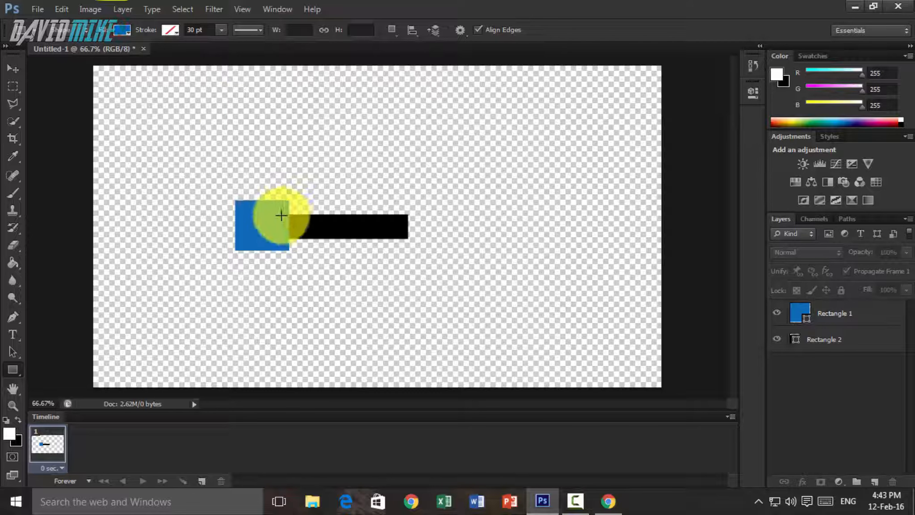
pyautogui.moveTo(277, 214); pyautogui.dragTo(413, 239)
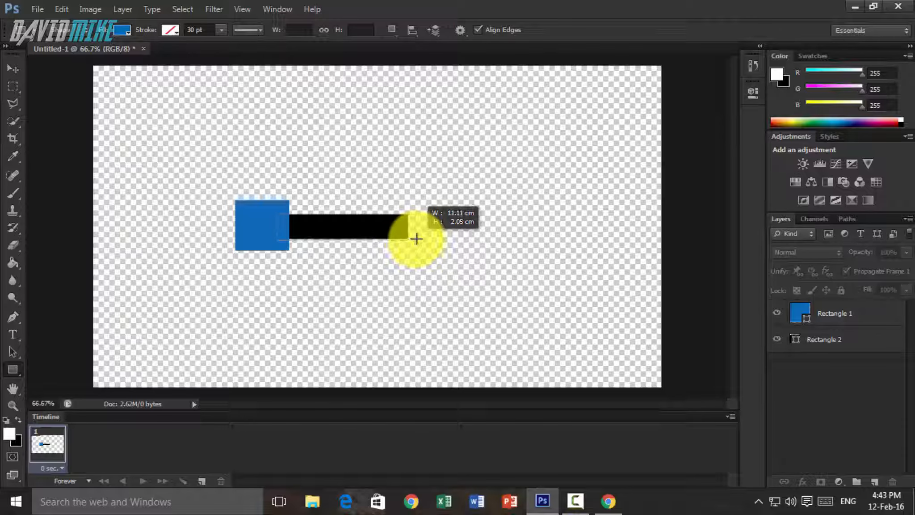
pyautogui.moveTo(416, 240); pyautogui.dragTo(417, 239)
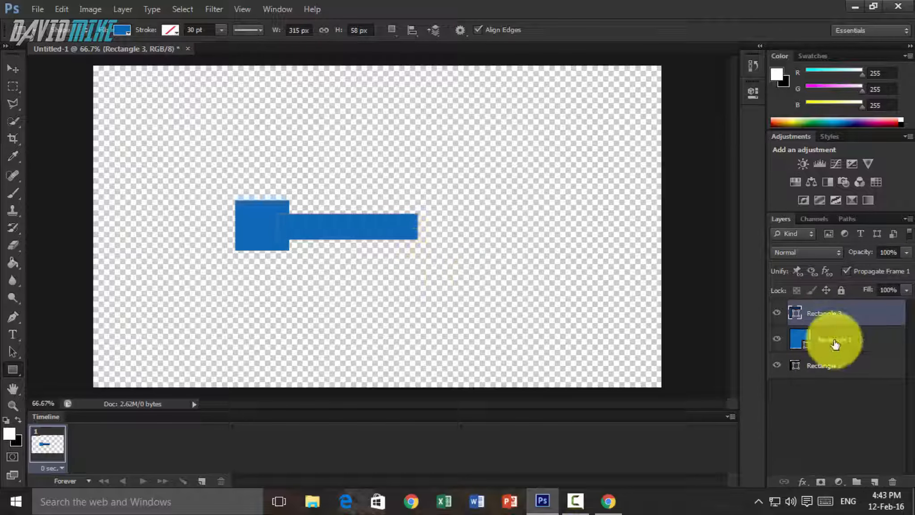
# - Reorder the layers with Rectangle 1 on top, Rectangle 2 below it and the new blue bar at the bottom
pyautogui.moveTo(840, 363); pyautogui.dragTo(840, 315)
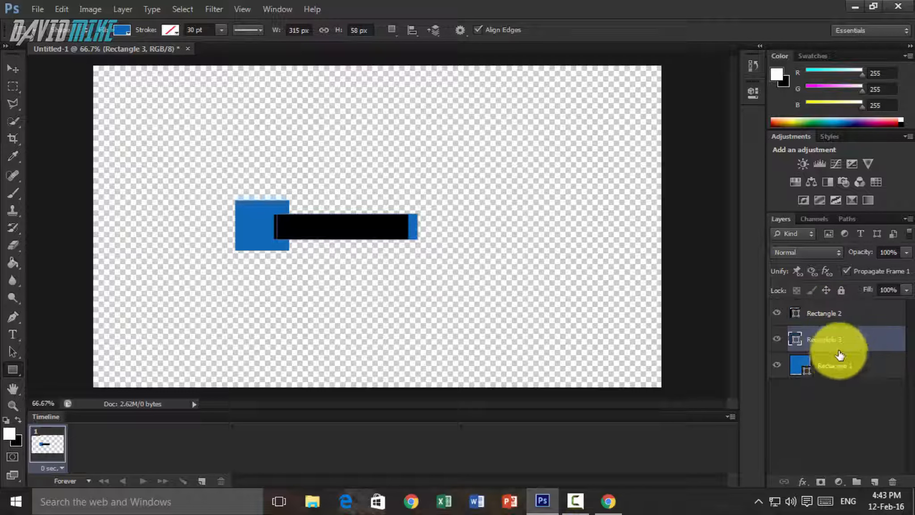
pyautogui.moveTo(842, 368); pyautogui.dragTo(843, 312)
pyautogui.click(840, 393)
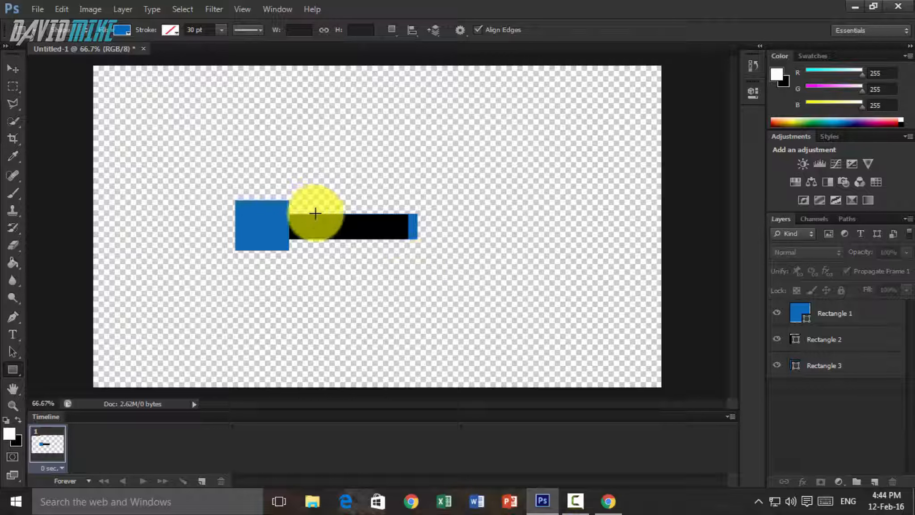
pyautogui.click(853, 339)
pyautogui.click(12, 68)
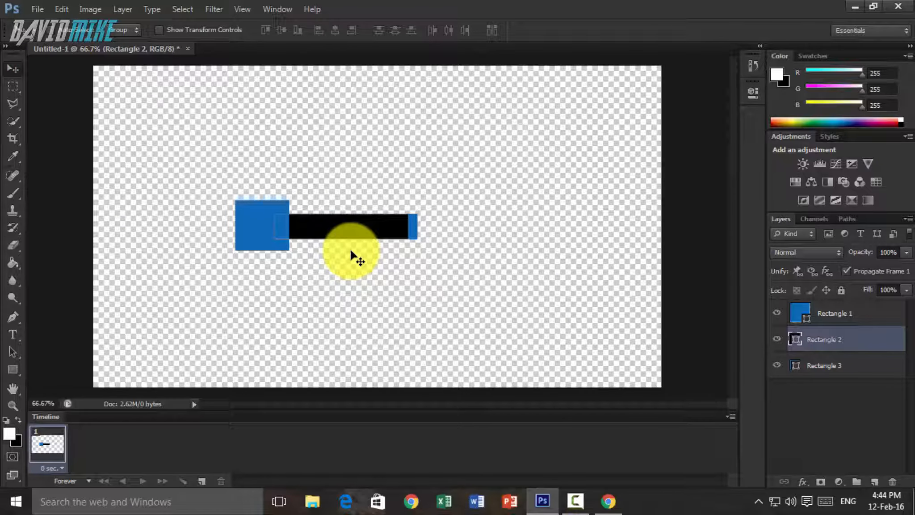
pyautogui.click(876, 423)
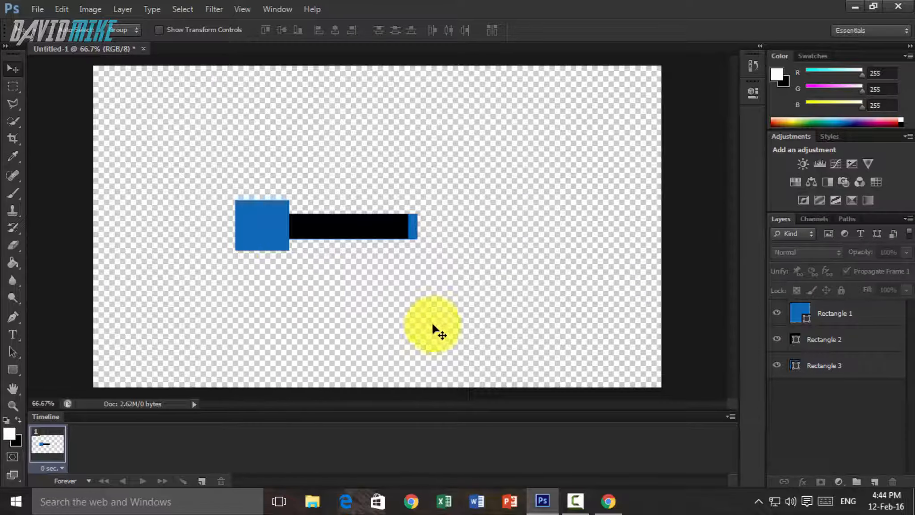
# - Switch to Chrome, look through the open social icon searches and open the circular Facebook icon at full size
pyautogui.click(609, 503)
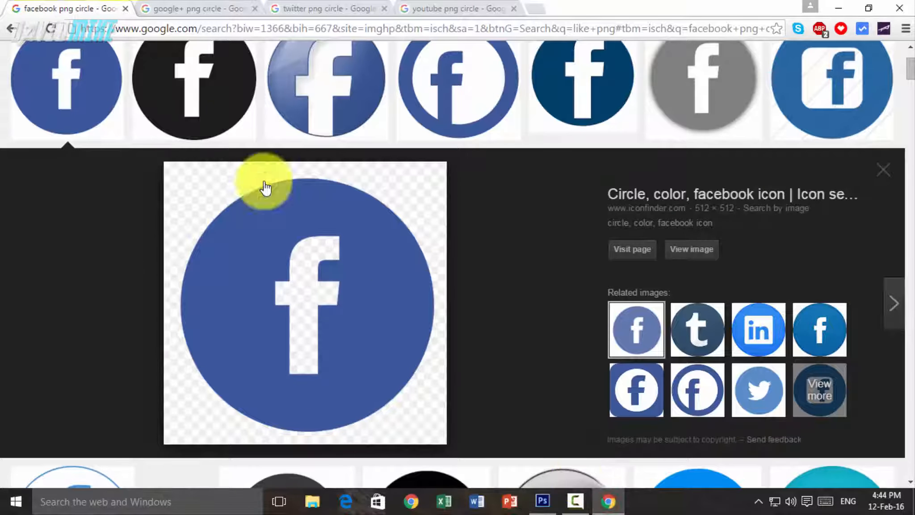
pyautogui.click(327, 8)
pyautogui.click(465, 8)
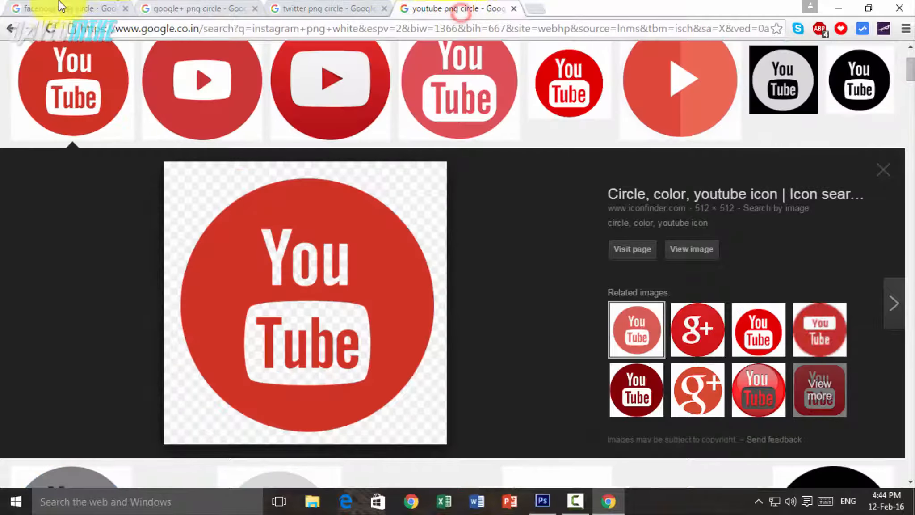
pyautogui.click(61, 9)
pyautogui.scroll(-2, 383, 262)
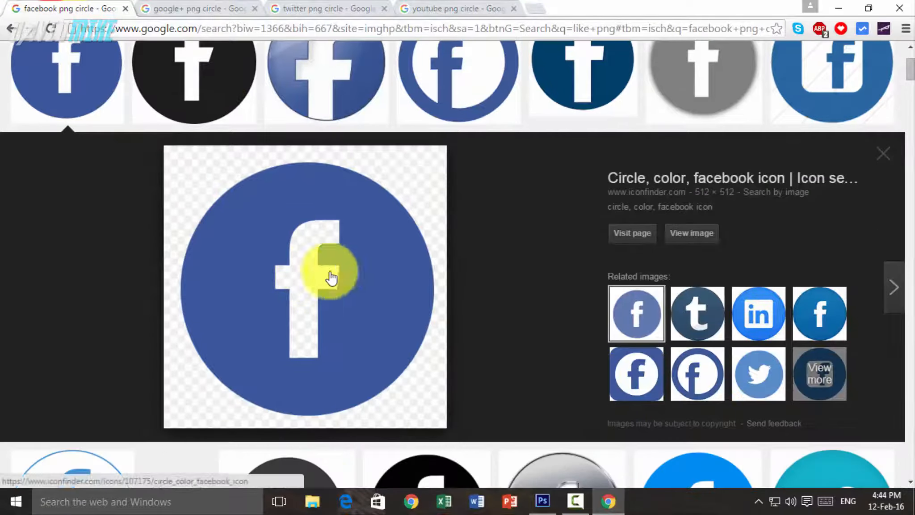
pyautogui.click(692, 237)
# - Save the Facebook icon as facbook.png in the Useful Pics folder, replacing the existing file
pyautogui.rightClick(132, 138)
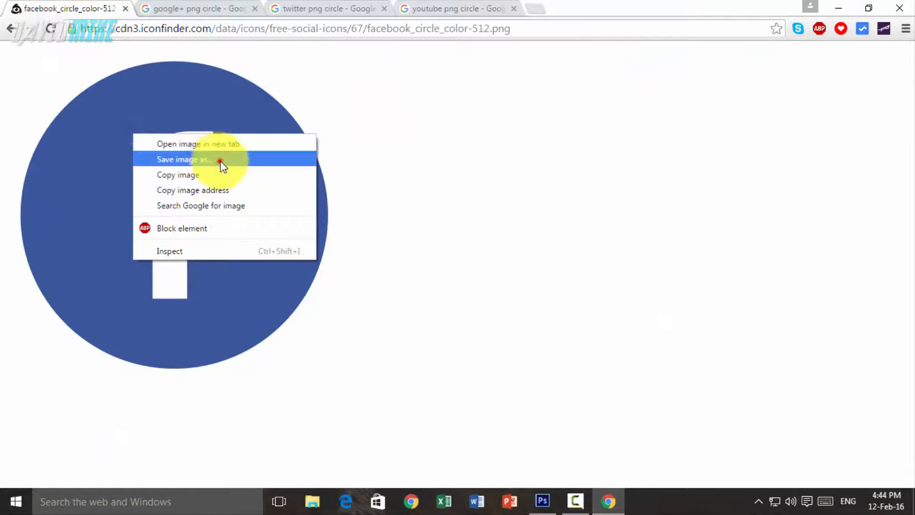
pyautogui.click(194, 162)
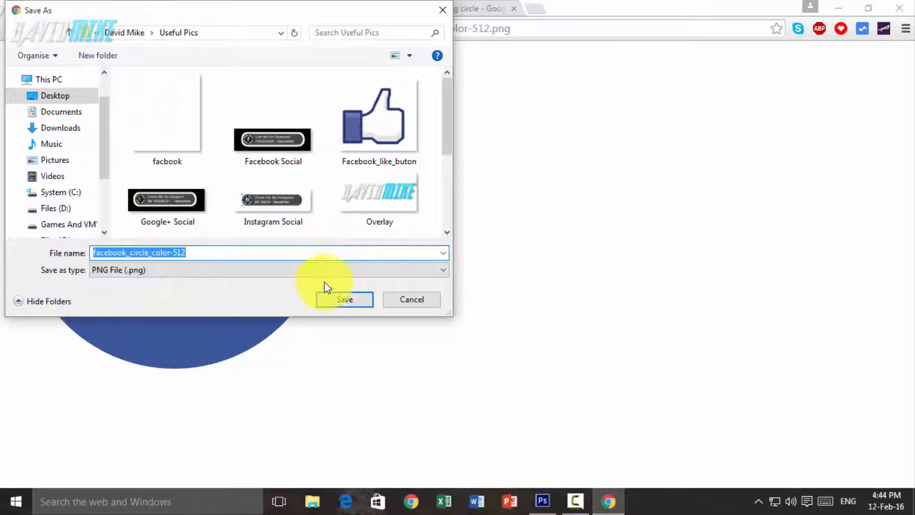
pyautogui.click(183, 136)
pyautogui.click(338, 295)
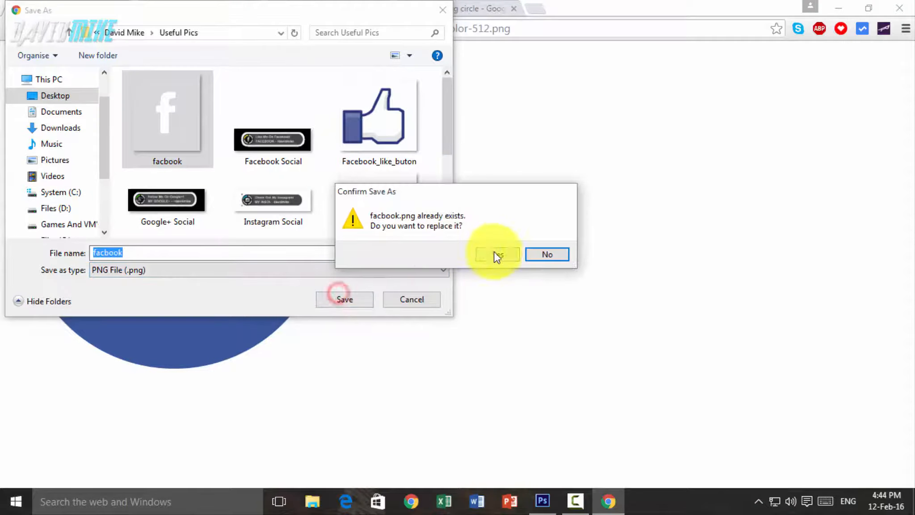
pyautogui.click(496, 254)
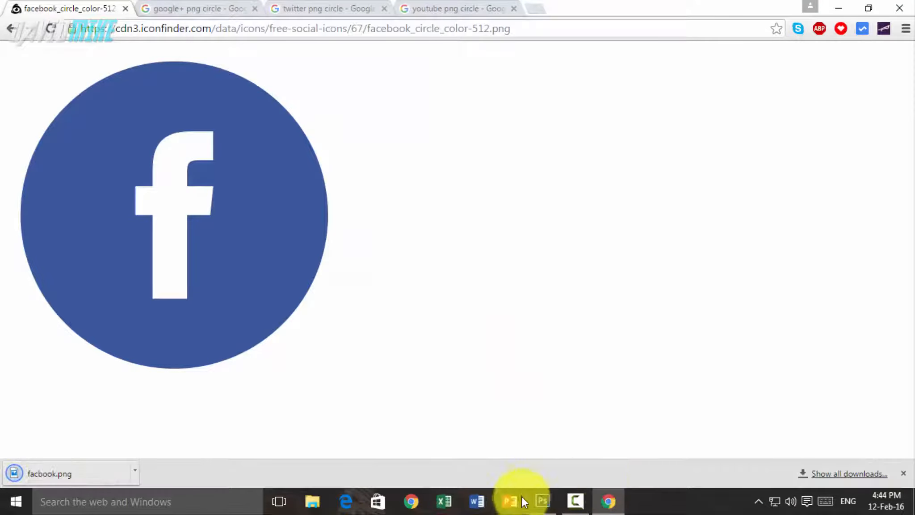
# - Switch to Photoshop, start placing an image and browse from the Desktop's To Youtube folder to Useful Pics
pyautogui.click(543, 501)
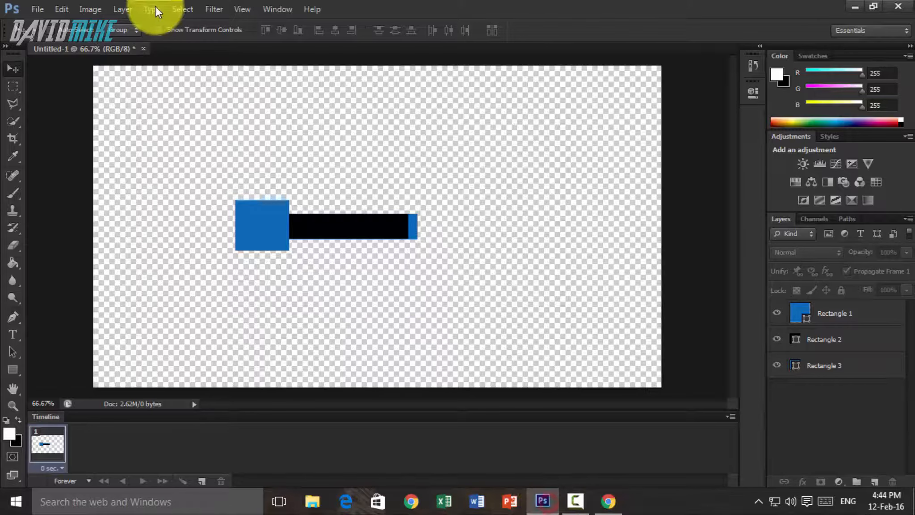
pyautogui.click(30, 10)
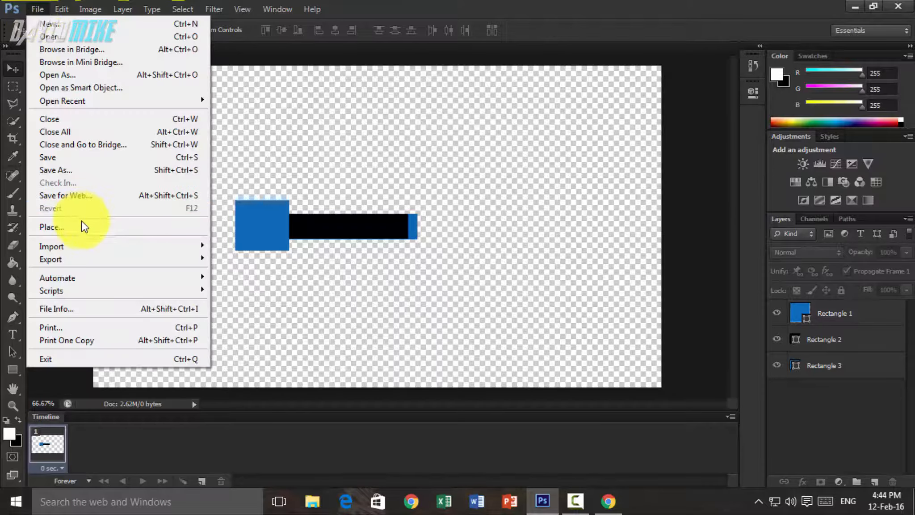
pyautogui.click(82, 224)
pyautogui.click(309, 123)
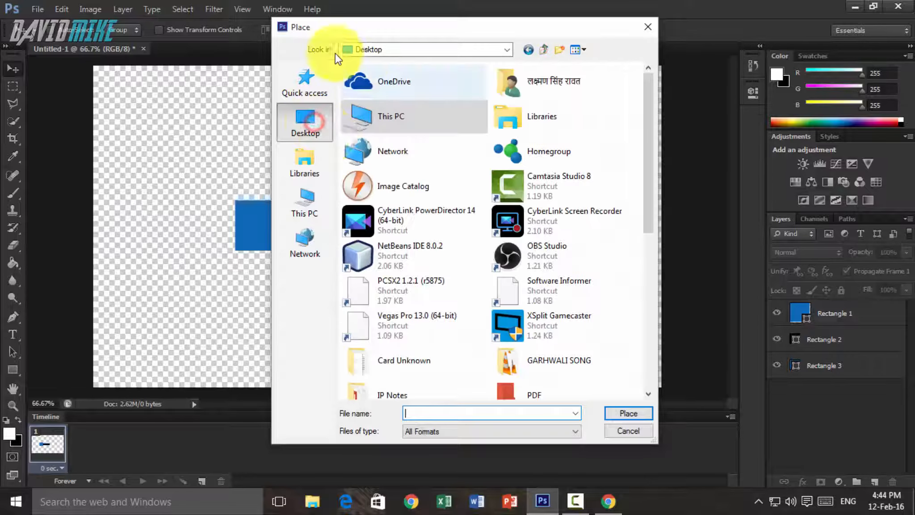
pyautogui.scroll(-5, 429, 262)
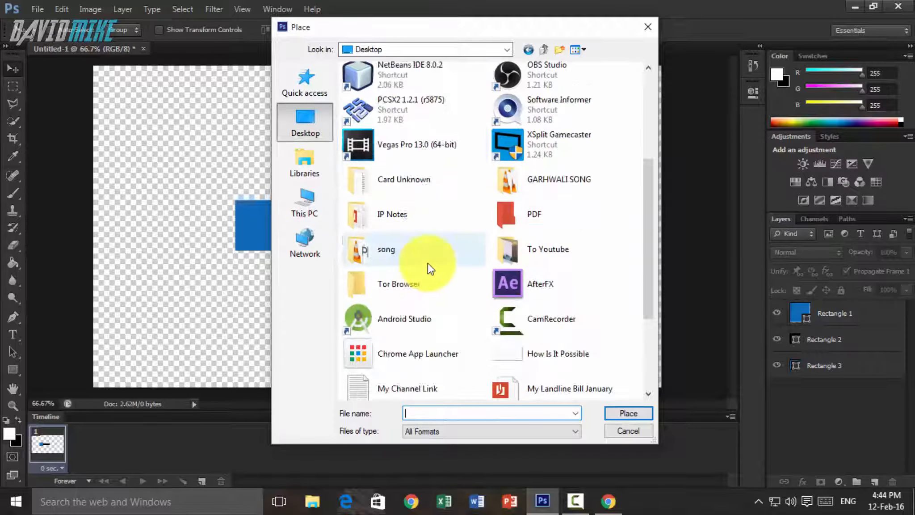
pyautogui.doubleClick(548, 161)
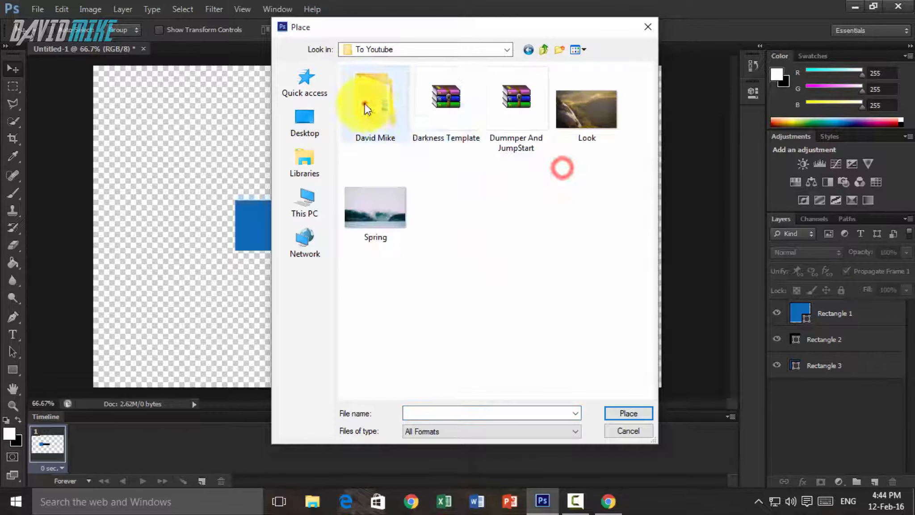
pyautogui.doubleClick(372, 97)
pyautogui.doubleClick(387, 164)
# - Place the facbook image, scaled down to about 16%, centred on the blue square
pyautogui.doubleClick(589, 109)
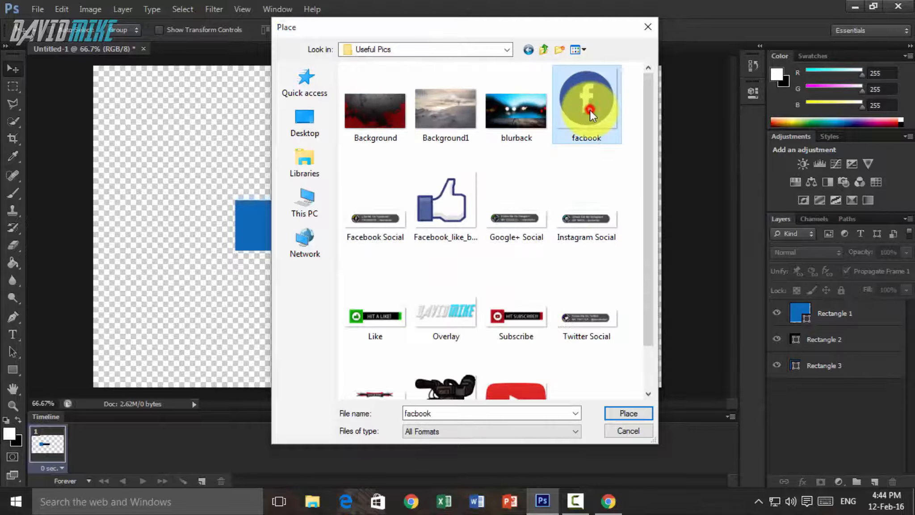
pyautogui.moveTo(488, 109)
pyautogui.mouseDown()
pyautogui.moveTo(321, 264)
pyautogui.moveTo(290, 309)
pyautogui.moveTo(306, 322)
pyautogui.moveTo(278, 323)
pyautogui.moveTo(326, 266)
pyautogui.moveTo(296, 293)
pyautogui.moveTo(299, 308)
pyautogui.moveTo(266, 212)
pyautogui.moveTo(270, 225)
pyautogui.moveTo(276, 207)
pyautogui.moveTo(270, 222)
pyautogui.mouseUp()
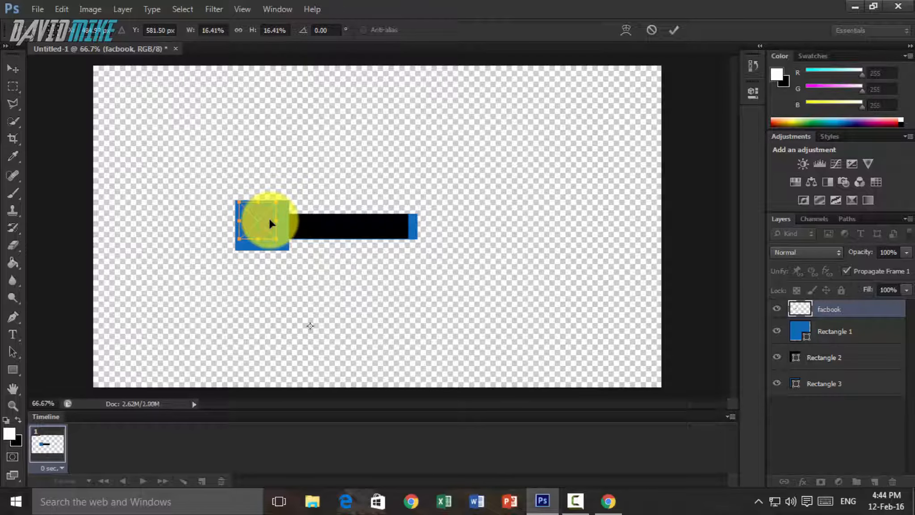
pyautogui.click(676, 31)
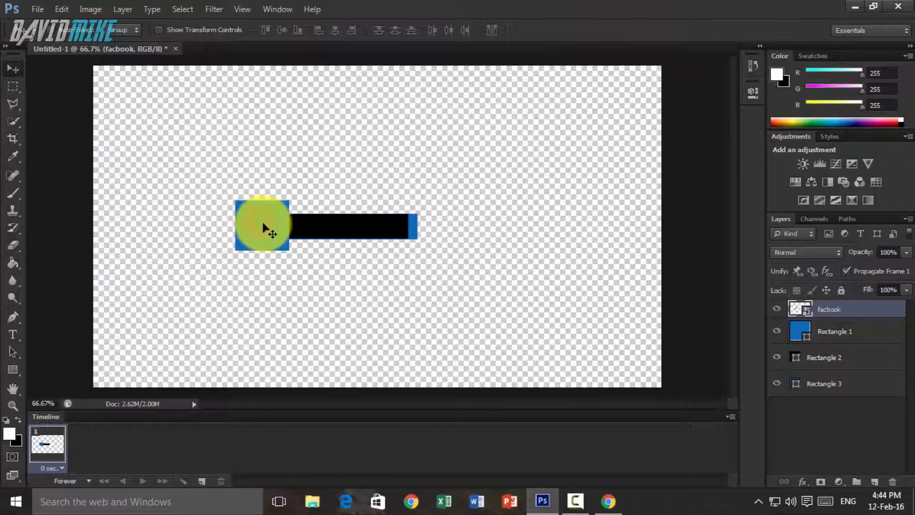
# - Apply a white (ffffff) Color Overlay to the facbook layer and collapse its effects list
pyautogui.rightClick(841, 309)
pyautogui.click(702, 25)
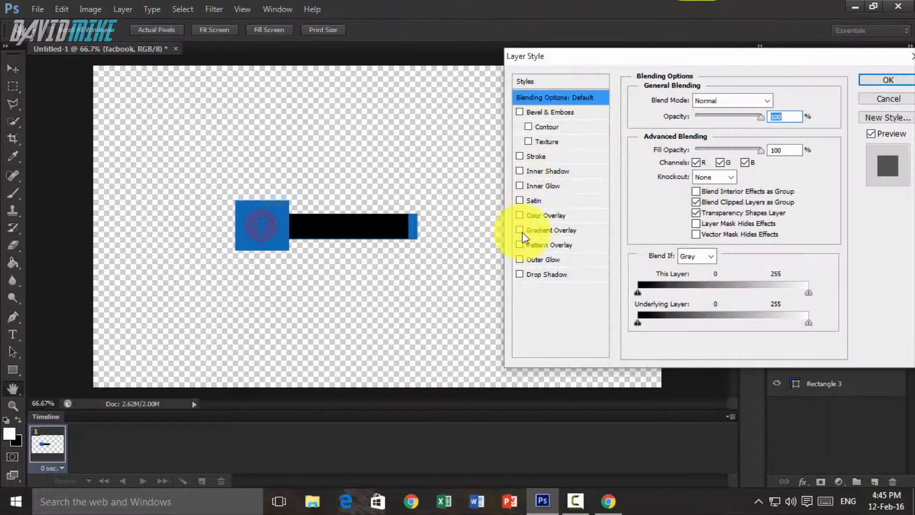
pyautogui.click(519, 215)
pyautogui.click(538, 216)
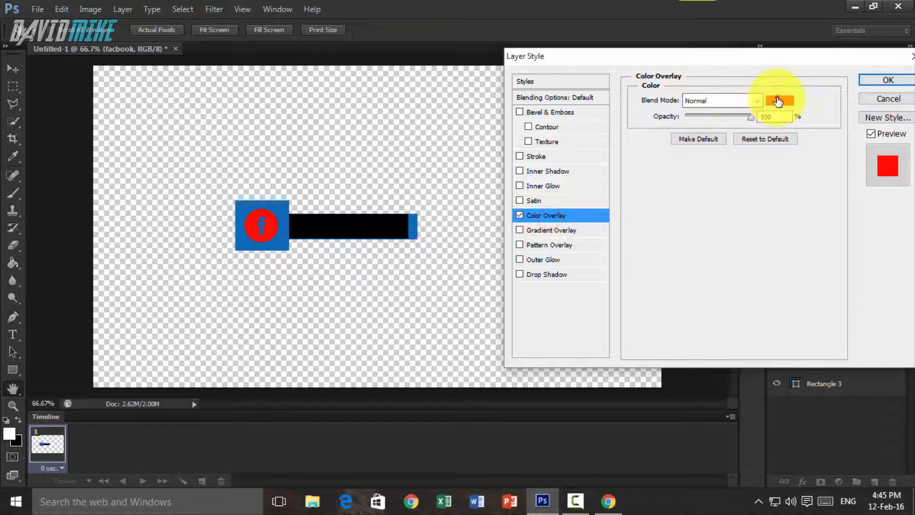
pyautogui.click(778, 100)
pyautogui.moveTo(575, 184); pyautogui.dragTo(482, 67)
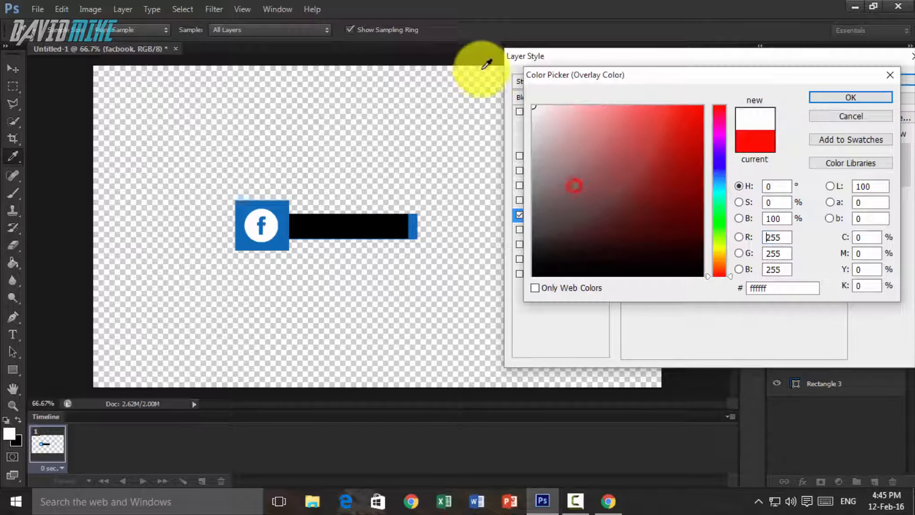
pyautogui.click(852, 98)
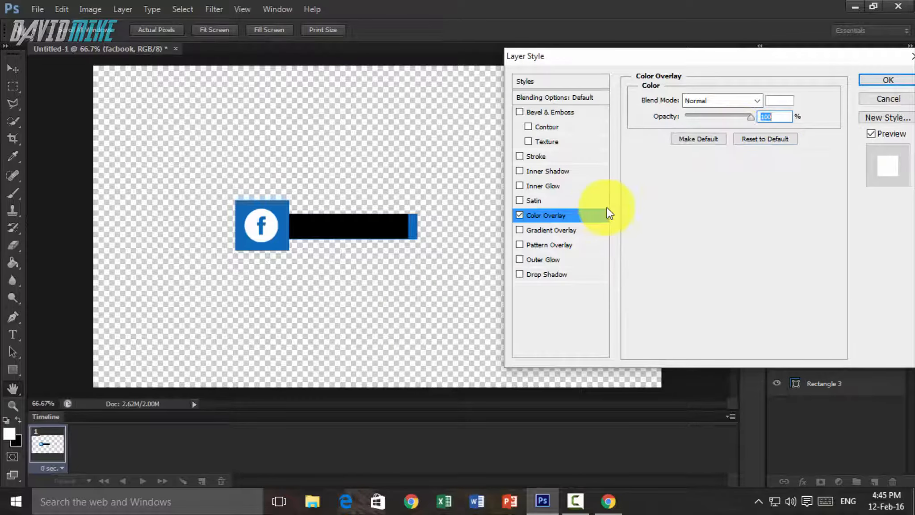
pyautogui.click(887, 81)
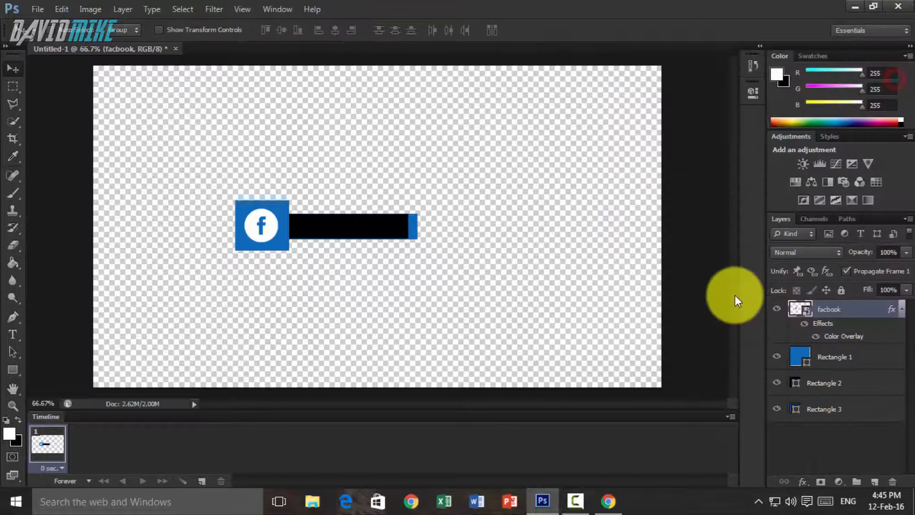
pyautogui.click(903, 308)
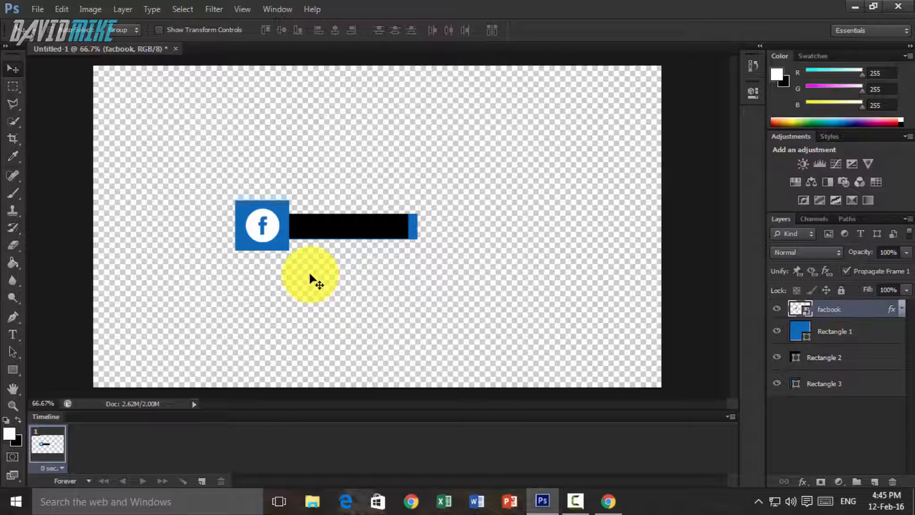
# - With no layer selected, add the white 28 pt text "LIKE ME ON FACEBOOK" over the black bar
pyautogui.click(879, 418)
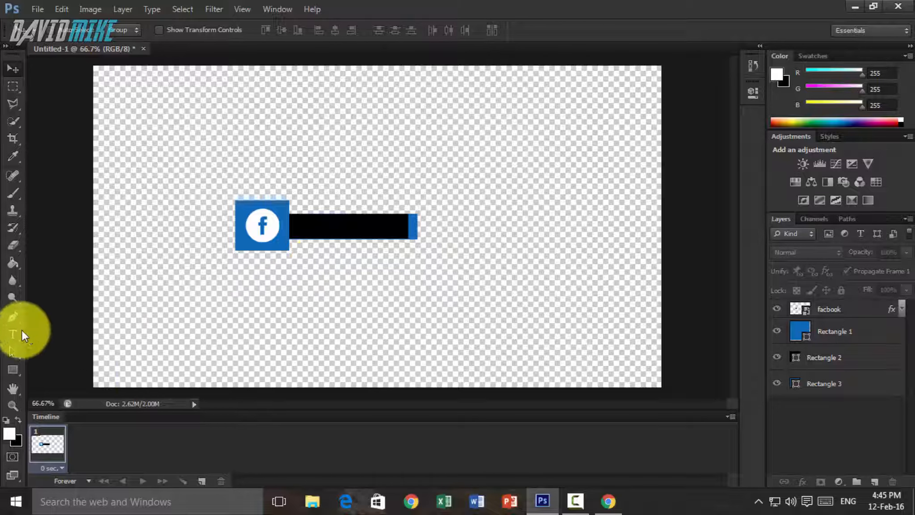
pyautogui.click(26, 340)
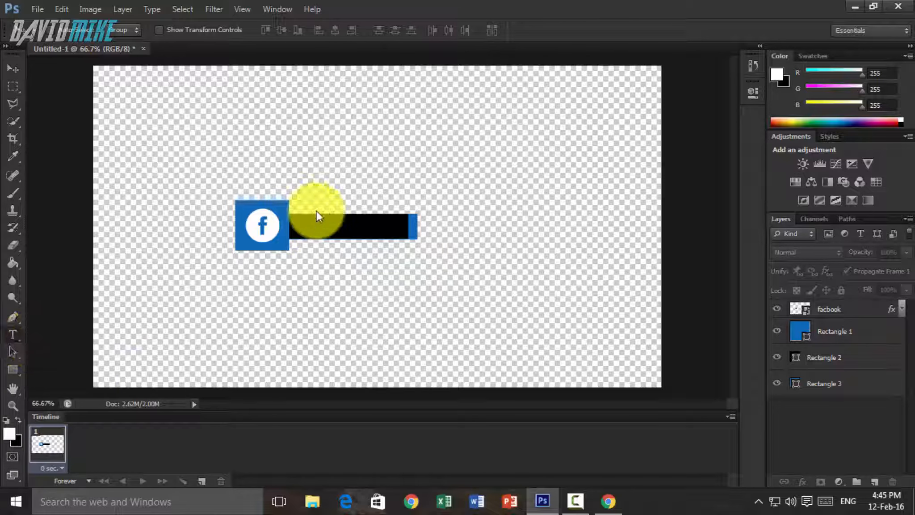
pyautogui.click(319, 230)
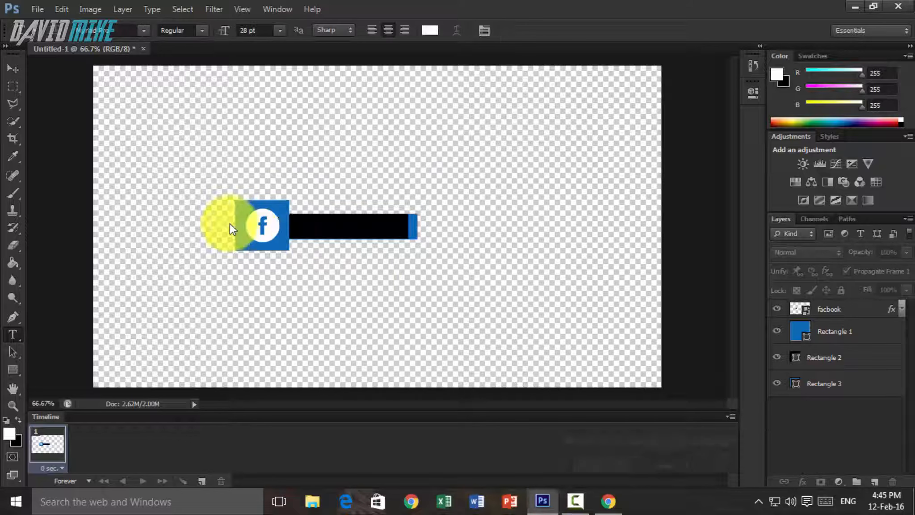
pyautogui.click(304, 233)
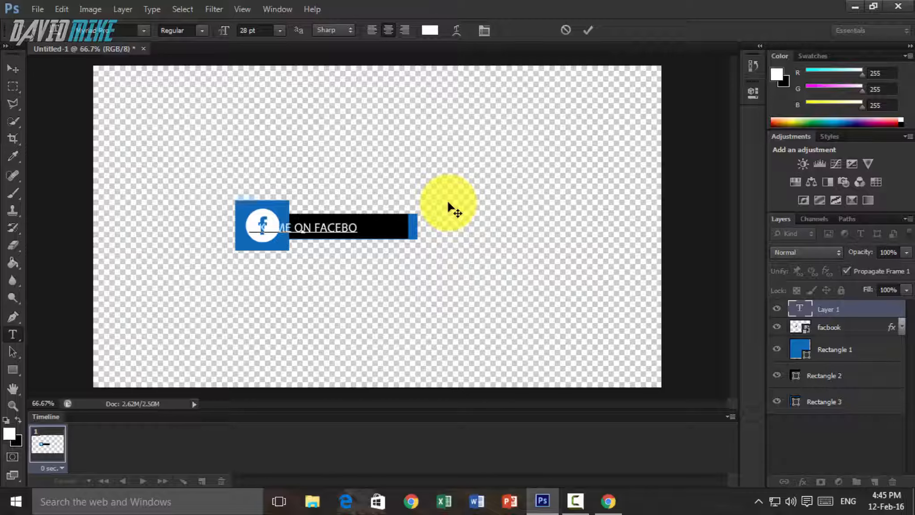
pyautogui.moveTo(326, 202); pyautogui.dragTo(371, 201)
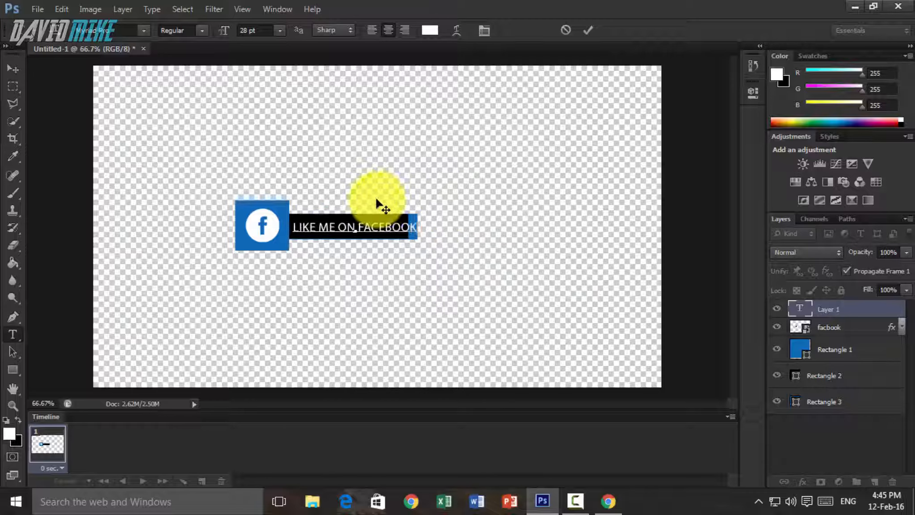
pyautogui.click(595, 27)
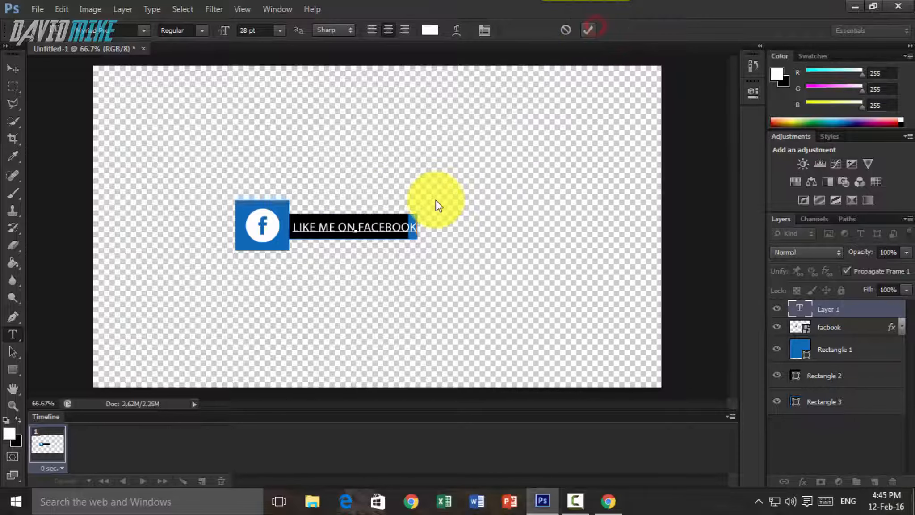
# - Transform the text to about 93% width and 108% height so it fits within the black bar, and deselect its layer
pyautogui.hotkey('ctrl', 't')
pyautogui.moveTo(429, 228); pyautogui.dragTo(408, 219)
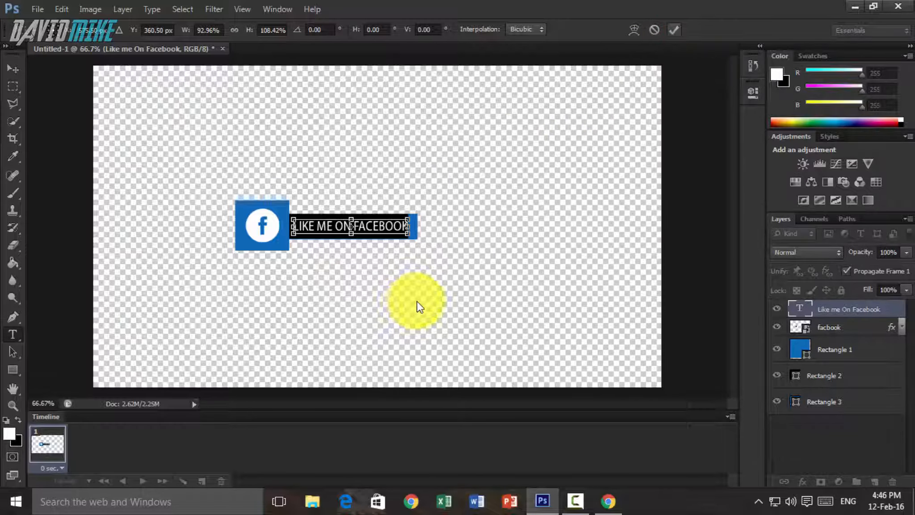
pyautogui.click(674, 30)
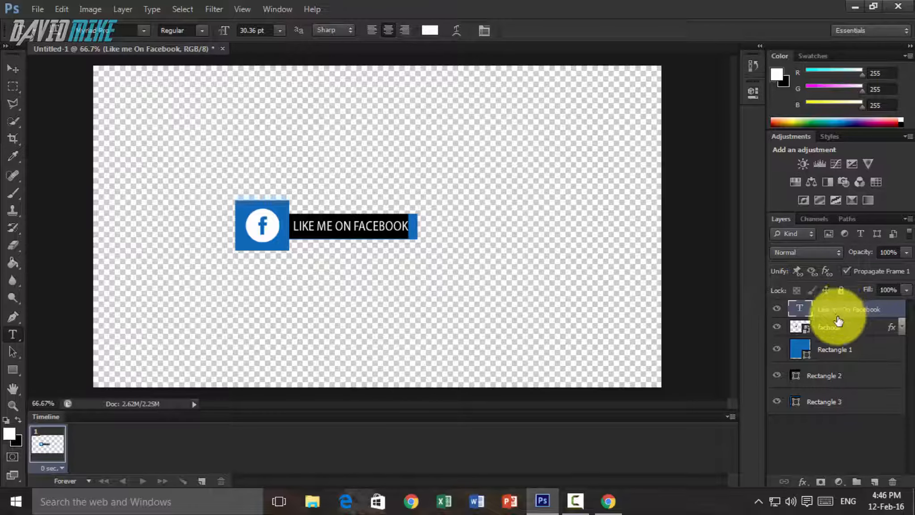
pyautogui.click(836, 431)
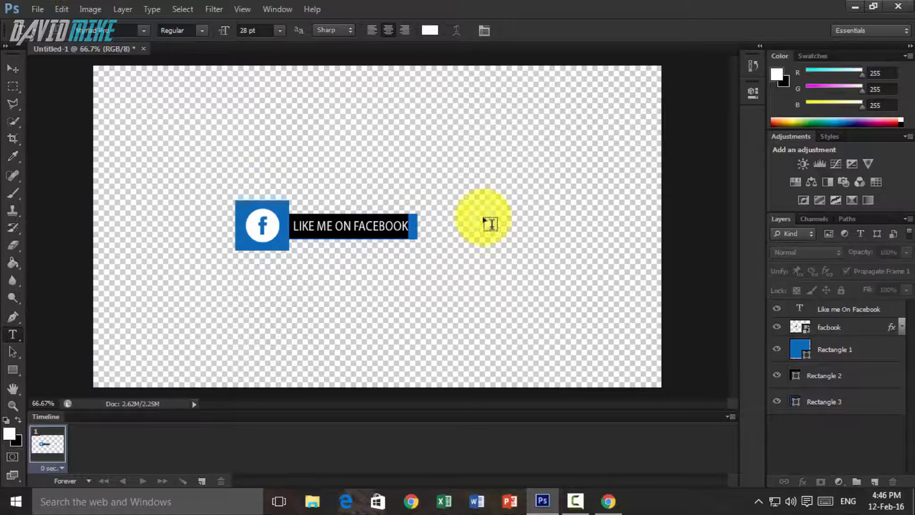
# - Duplicate the Rectangle 1 layer, put the copy at the very bottom of the layer stack and hide it
pyautogui.click(844, 354)
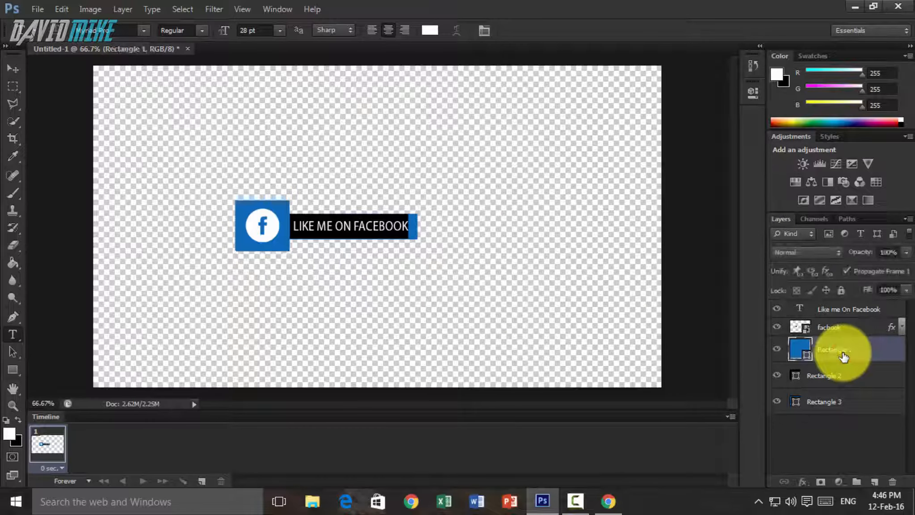
pyautogui.click(10, 66)
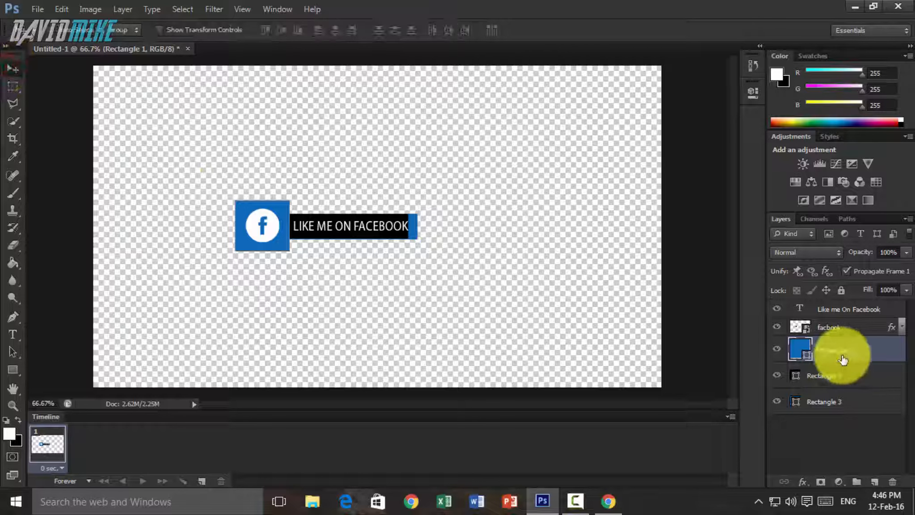
pyautogui.hotkey('ctrl', 'j')
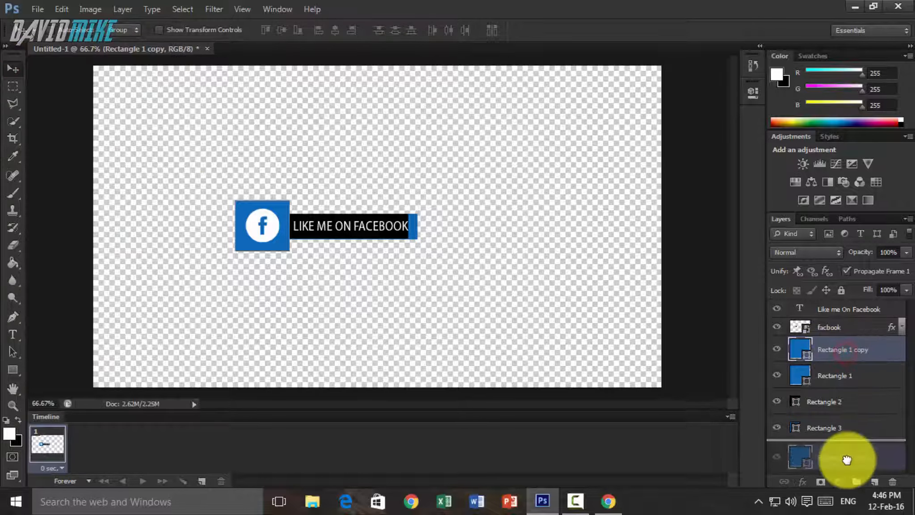
pyautogui.moveTo(845, 350); pyautogui.dragTo(848, 460)
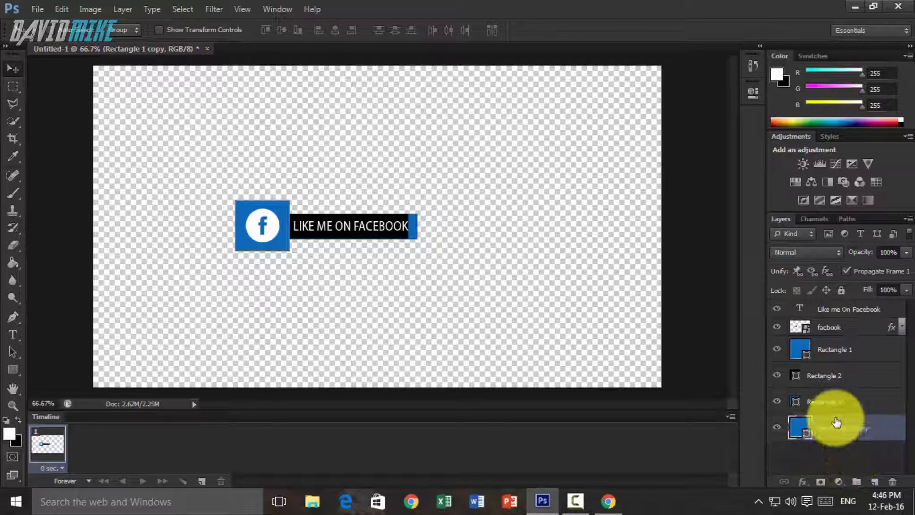
pyautogui.click(779, 426)
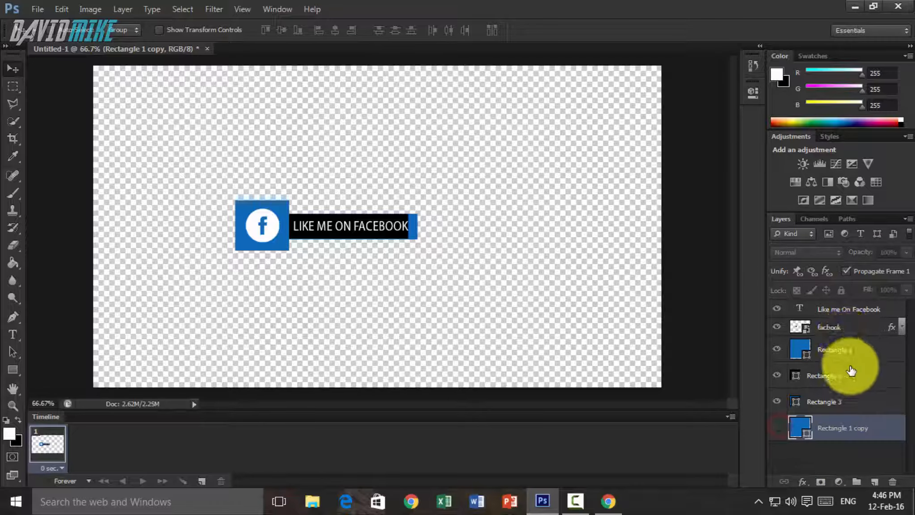
# - Duplicate the Rectangle 2 and Rectangle 3 layers and move both copies to the lower end of the layer stack, below the originals
pyautogui.click(848, 375)
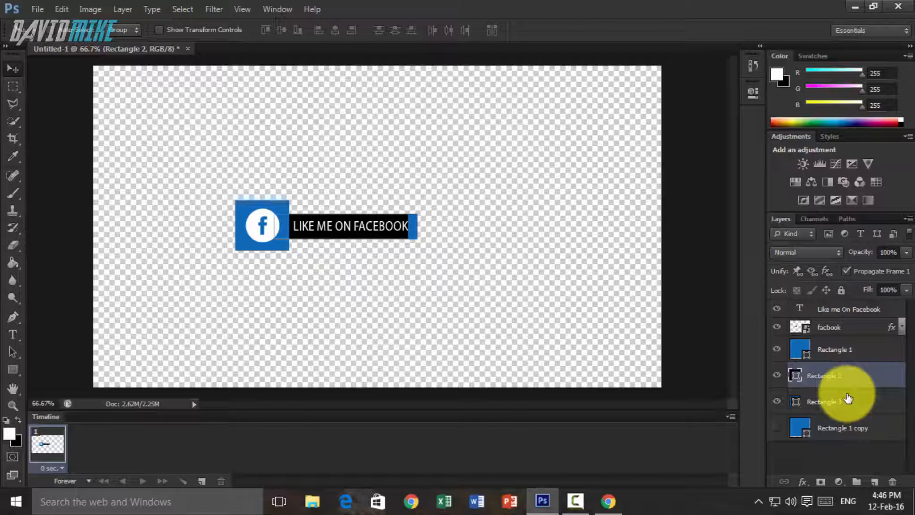
pyautogui.hotkey('ctrl', 'j')
pyautogui.moveTo(845, 378); pyautogui.dragTo(838, 469)
pyautogui.click(848, 402)
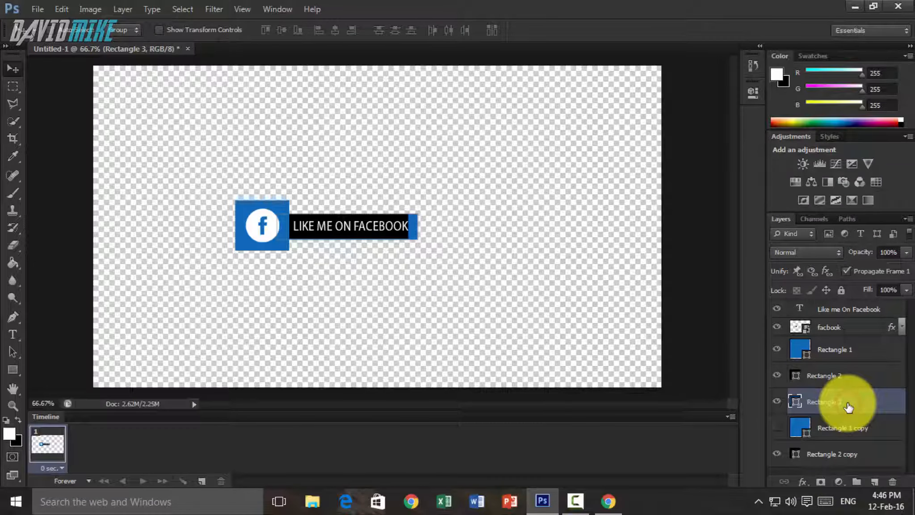
pyautogui.hotkey('ctrl', 'j')
pyautogui.moveTo(849, 407); pyautogui.dragTo(852, 466)
# - Hide the three rectangle copy layers and merge the visible Facebook banner layers into one layer
pyautogui.scroll(-1, 832, 405)
pyautogui.click(777, 410)
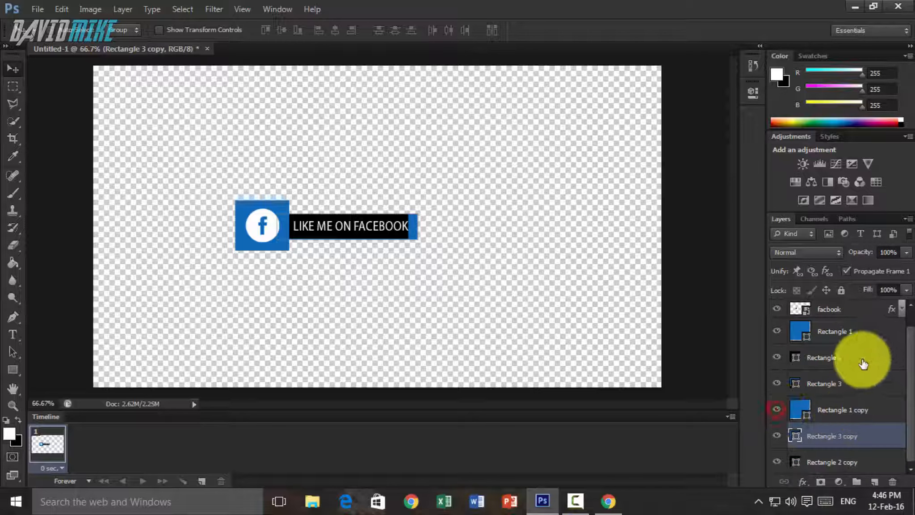
pyautogui.scroll(1, 842, 363)
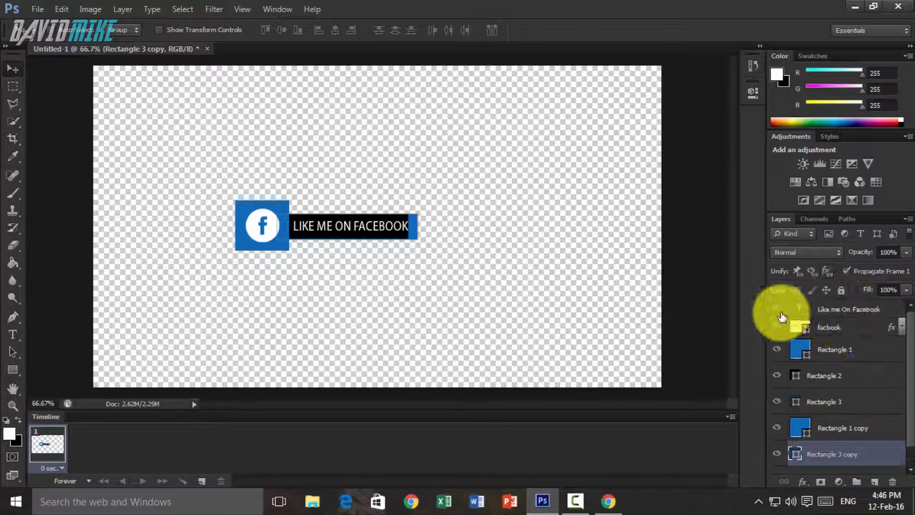
pyautogui.scroll(-1, 773, 420)
pyautogui.click(776, 410)
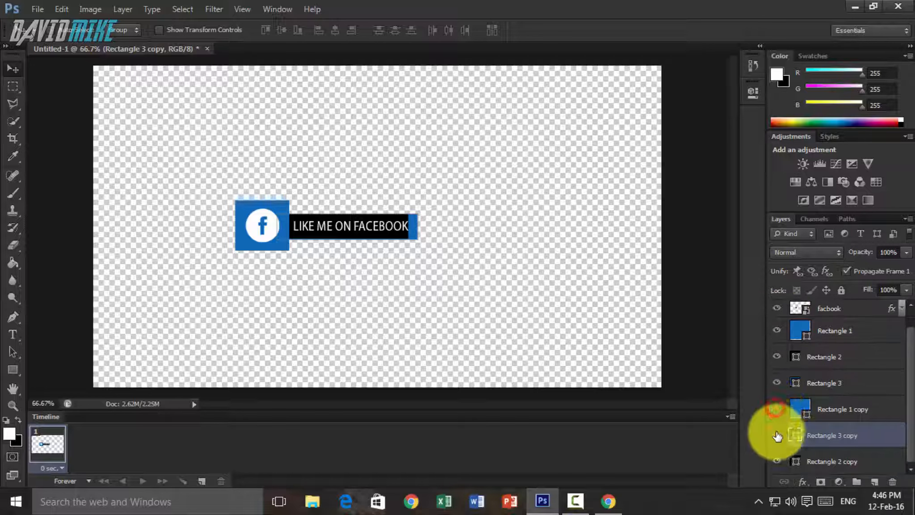
pyautogui.rightClick(847, 349)
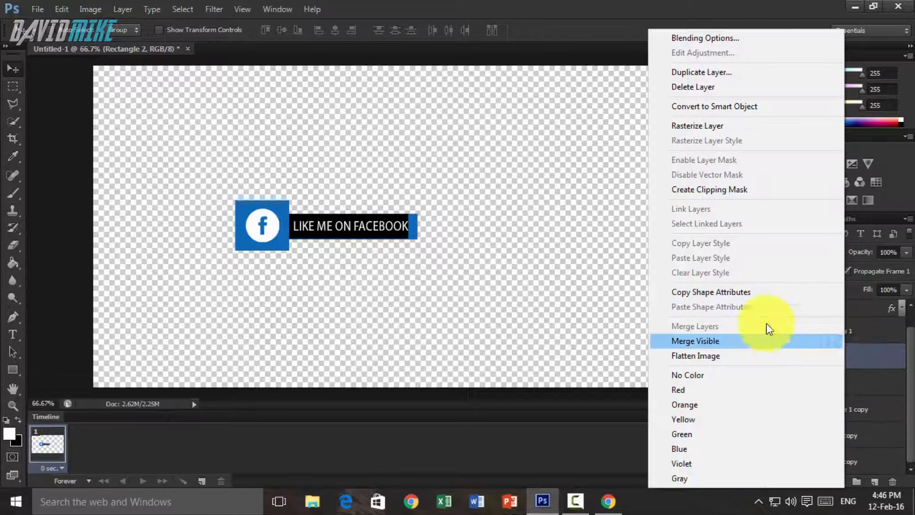
pyautogui.click(735, 342)
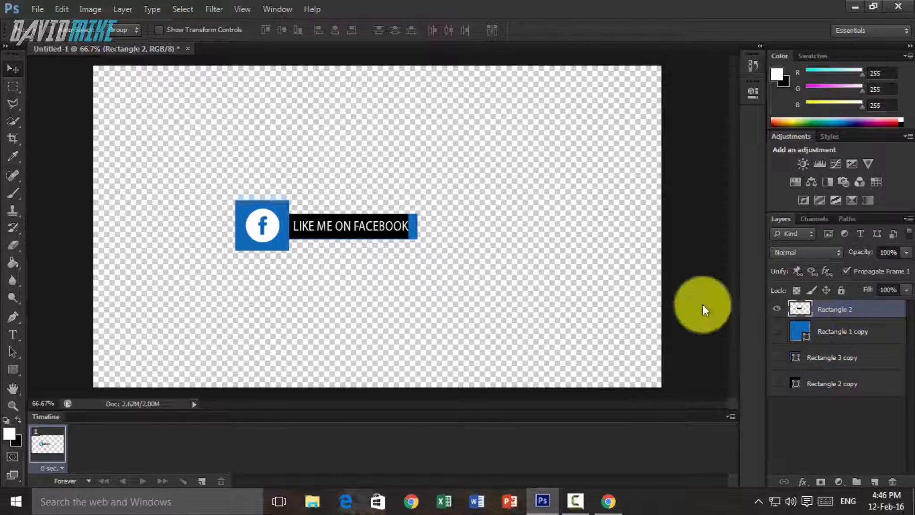
# - Show the three rectangle copies, select them together and move them to the canvas area above and right of the Facebook banner
pyautogui.click(836, 334)
pyautogui.click(777, 332)
pyautogui.click(778, 357)
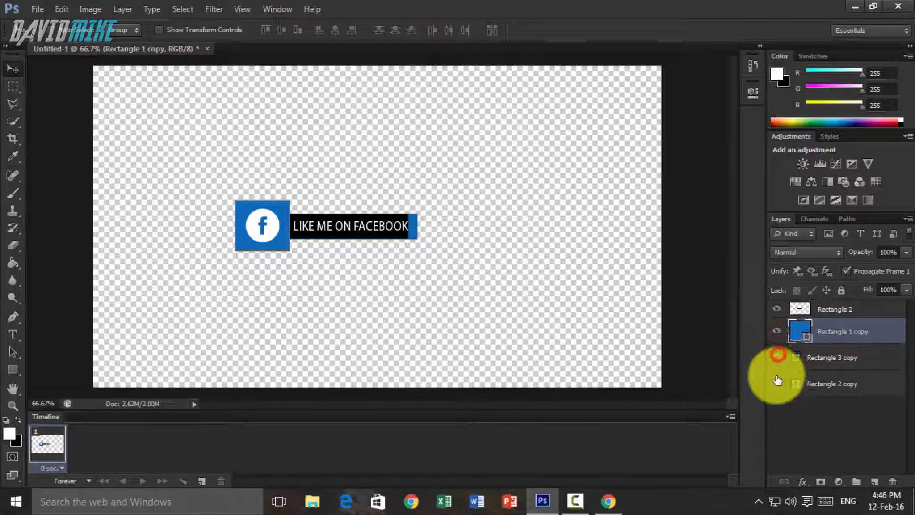
pyautogui.click(777, 382)
pyautogui.keyDown('shift'); pyautogui.click(832, 383); pyautogui.keyUp('shift')
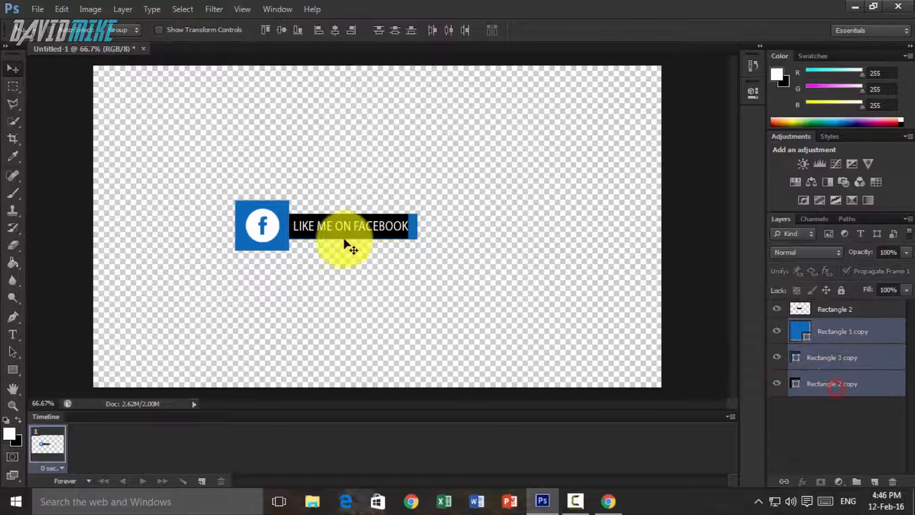
pyautogui.moveTo(347, 242); pyautogui.dragTo(500, 160)
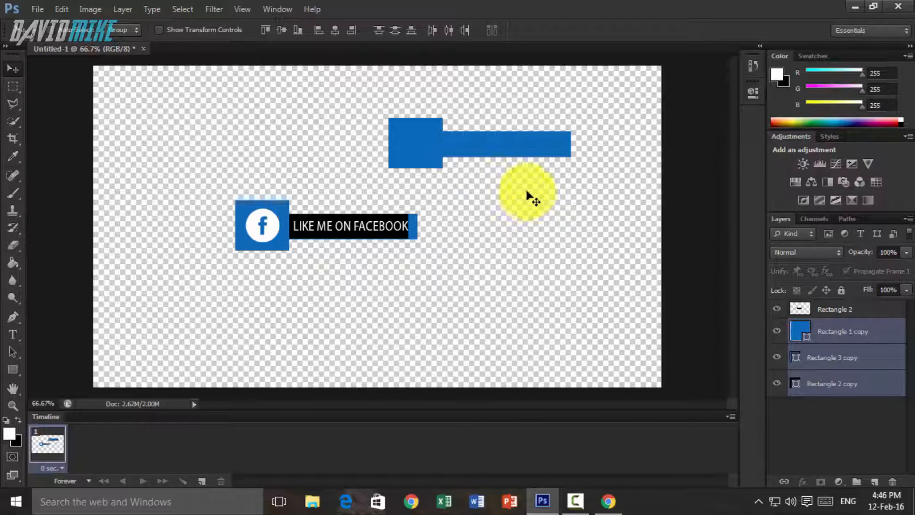
# - Move the Rectangle 2 copy layer above Rectangle 3 copy in the stack and deselect all layers
pyautogui.doubleClick(845, 383)
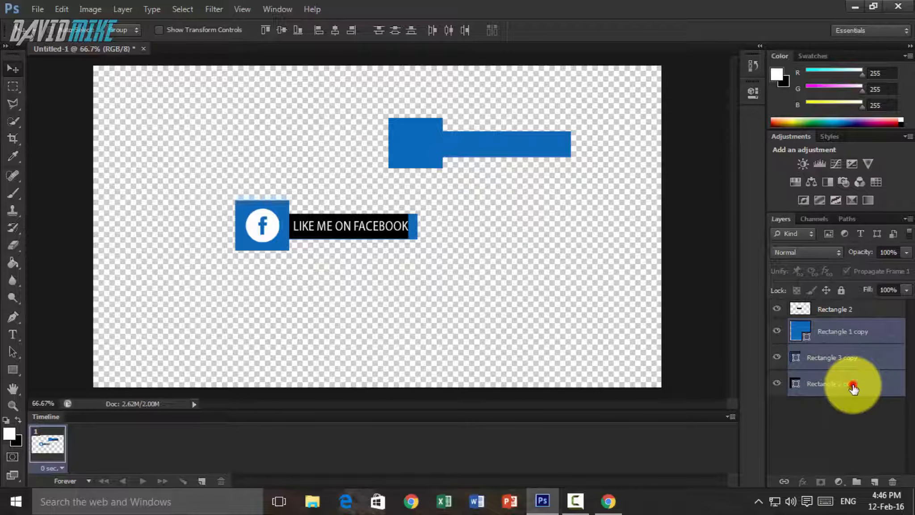
pyautogui.click(865, 426)
pyautogui.moveTo(855, 384); pyautogui.dragTo(855, 350)
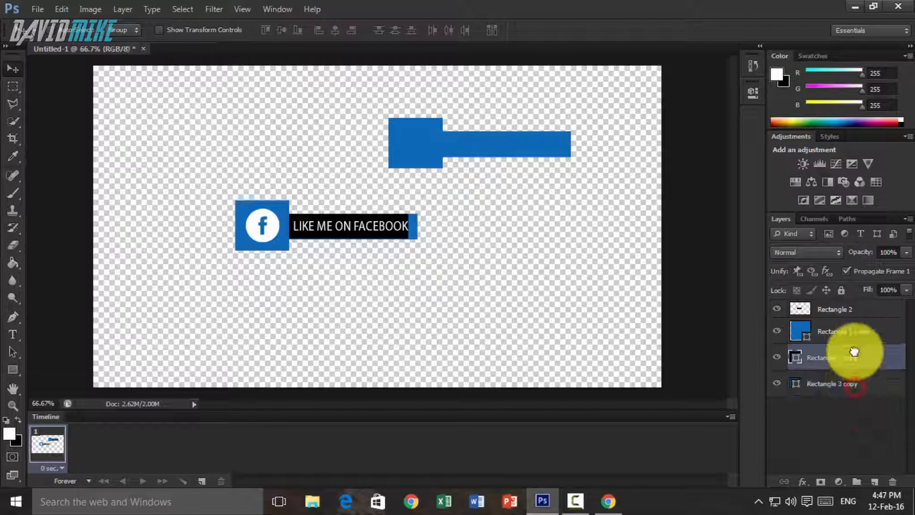
pyautogui.click(886, 429)
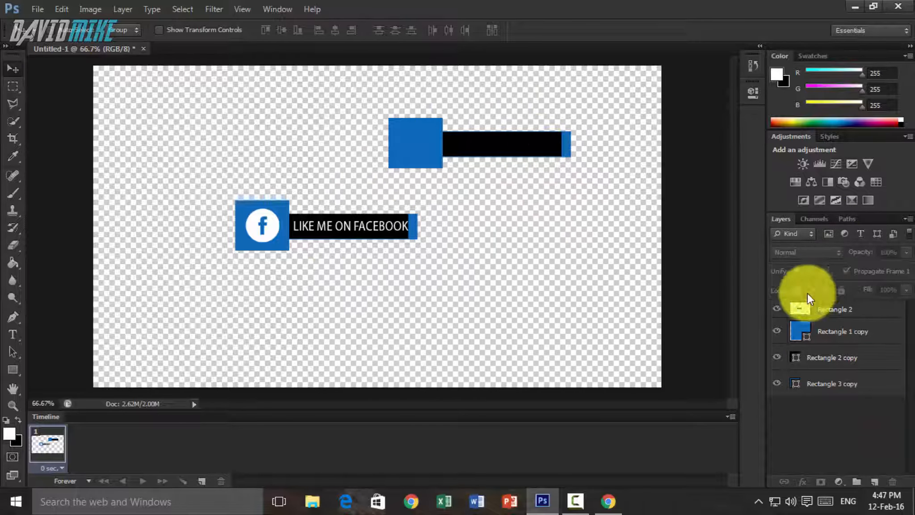
# - Rename the merged layer Facebook and the three copies Twitter, Twitter2 and Twitter3 in stack order, leaving no layer selected
pyautogui.doubleClick(847, 309)
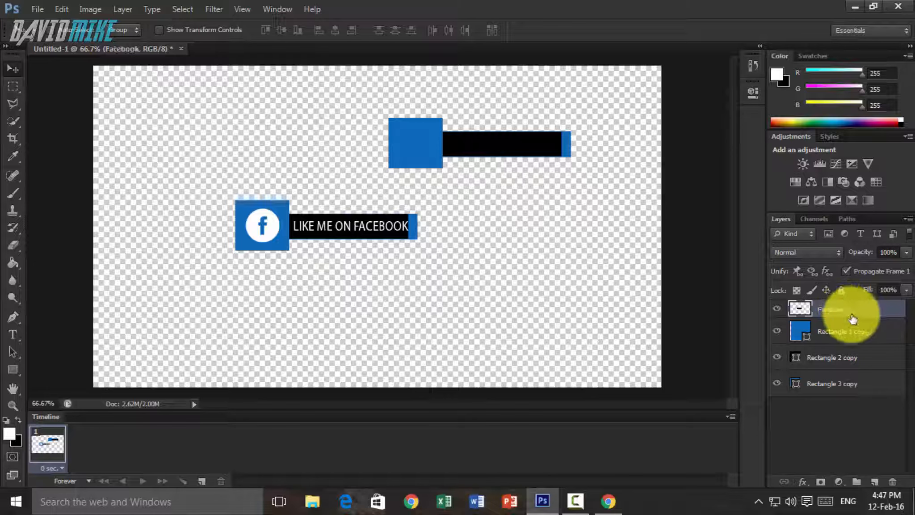
pyautogui.doubleClick(861, 333)
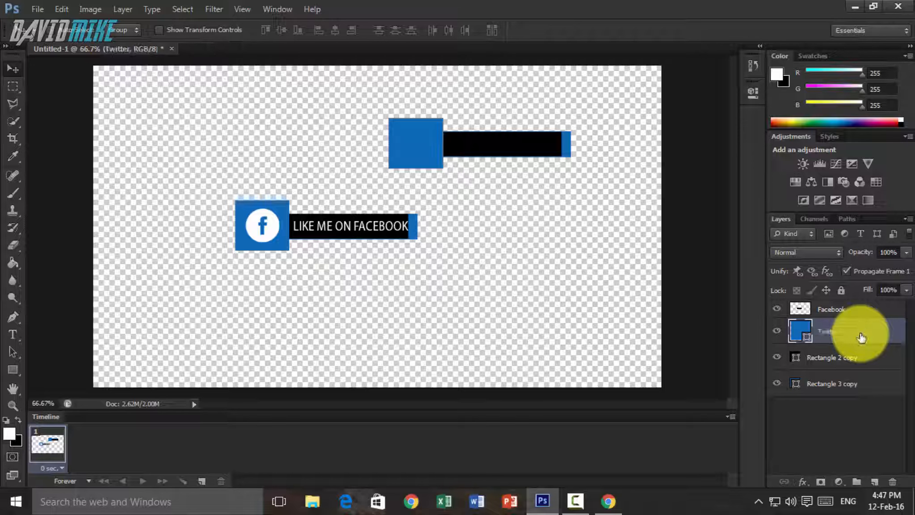
pyautogui.doubleClick(848, 357)
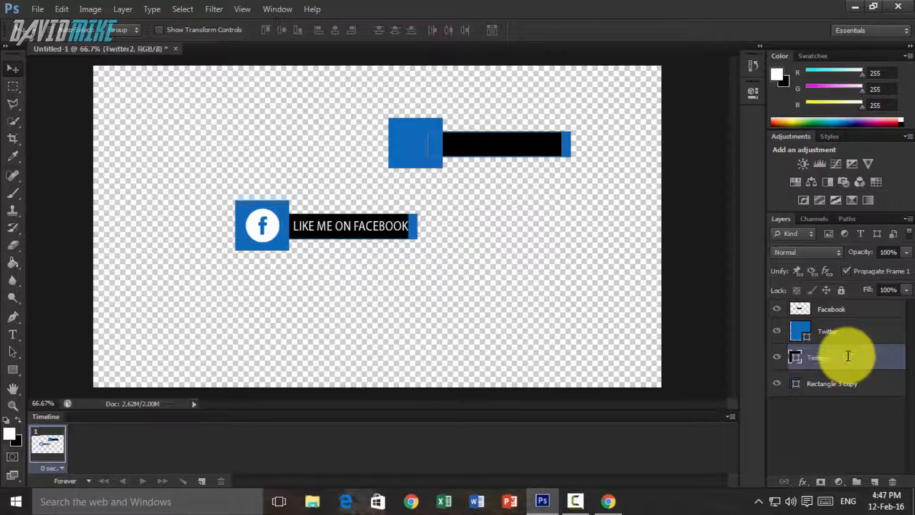
pyautogui.doubleClick(842, 383)
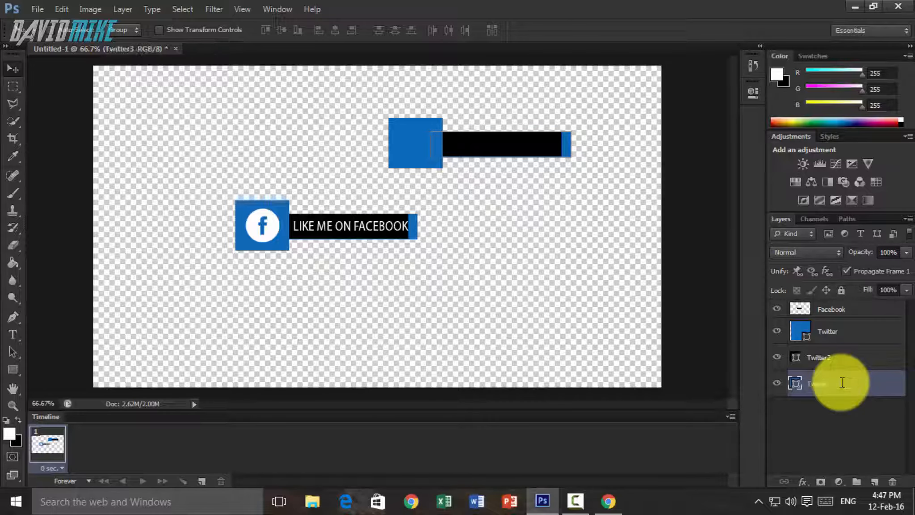
pyautogui.click(601, 193)
pyautogui.click(875, 443)
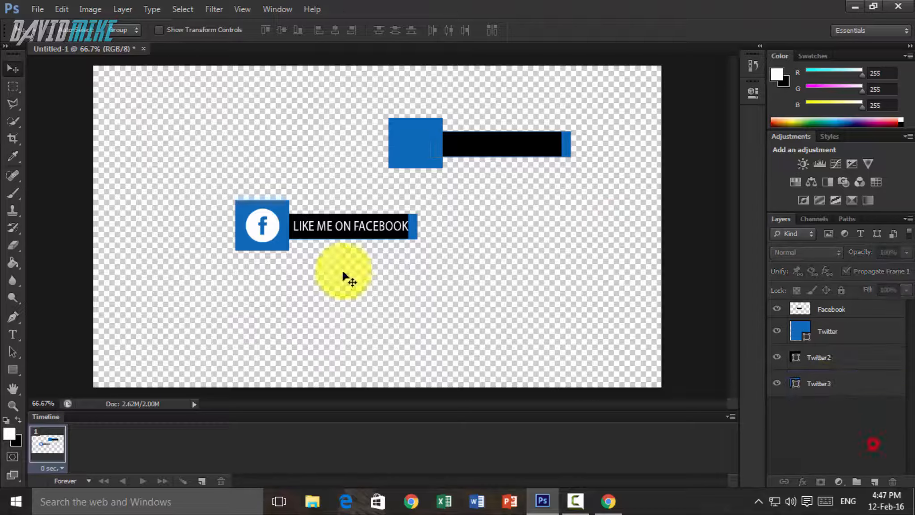
# - Switch to Chrome, open the blue circular Twitter icon from the image results at full size and save it as Twitter in Useful Pics
pyautogui.click(619, 510)
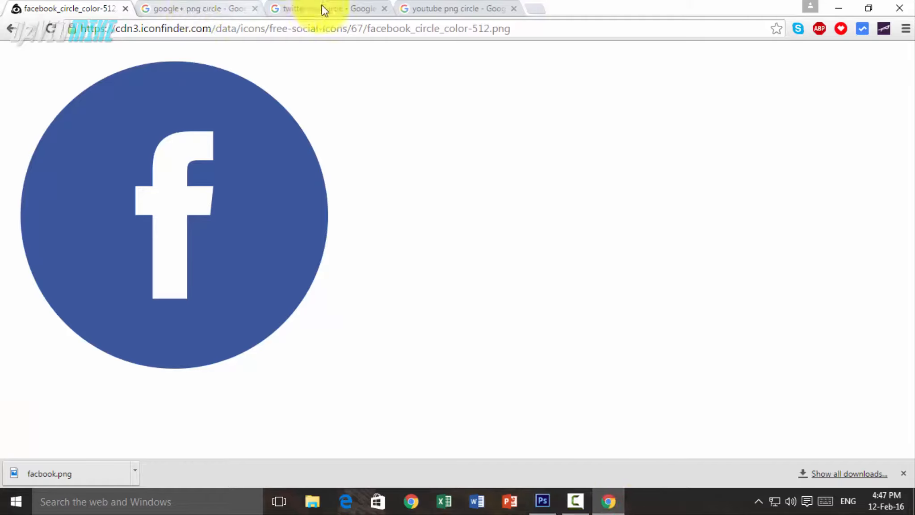
pyautogui.click(340, 9)
pyautogui.scroll(-1, 275, 197)
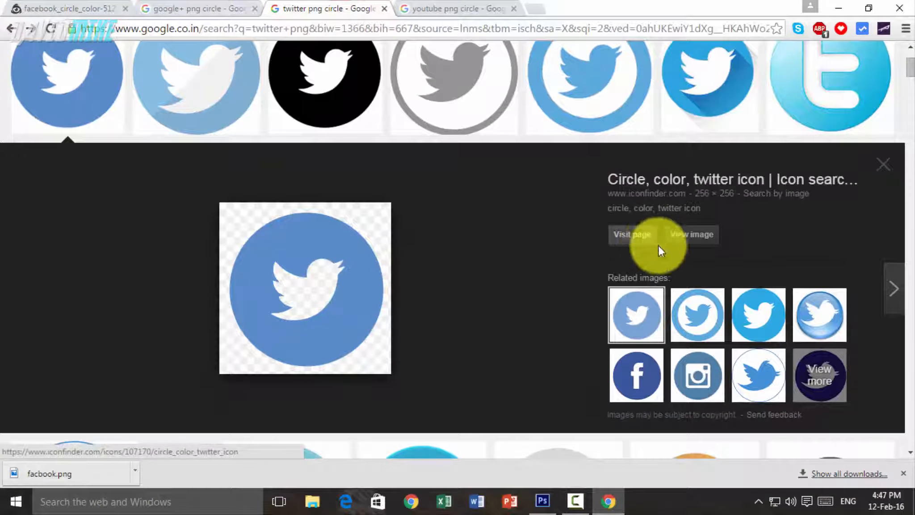
pyautogui.click(697, 236)
pyautogui.rightClick(117, 122)
pyautogui.click(168, 145)
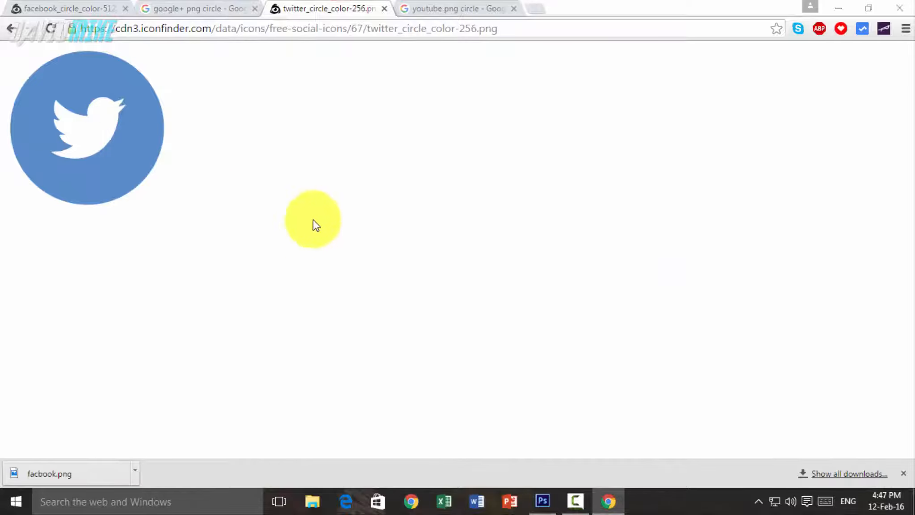
pyautogui.write('Twitter')
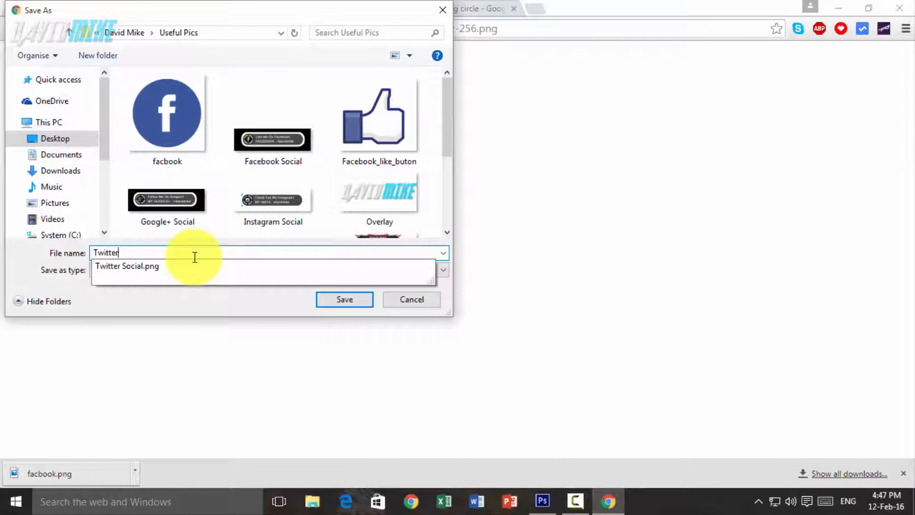
pyautogui.press('Return')
# - Switch to Photoshop, place the saved Twitter image, scale it to 37.5% and centre it on the second banner's blue square
pyautogui.click(543, 501)
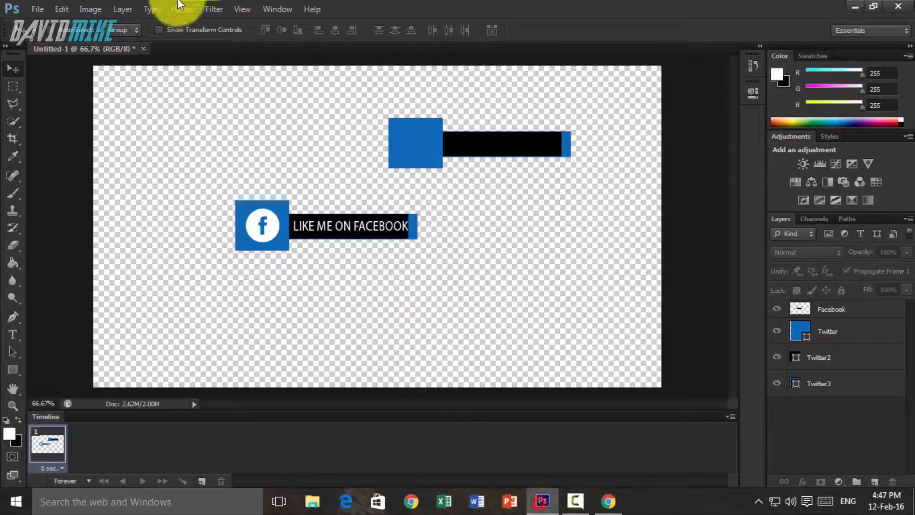
pyautogui.click(38, 9)
pyautogui.click(76, 225)
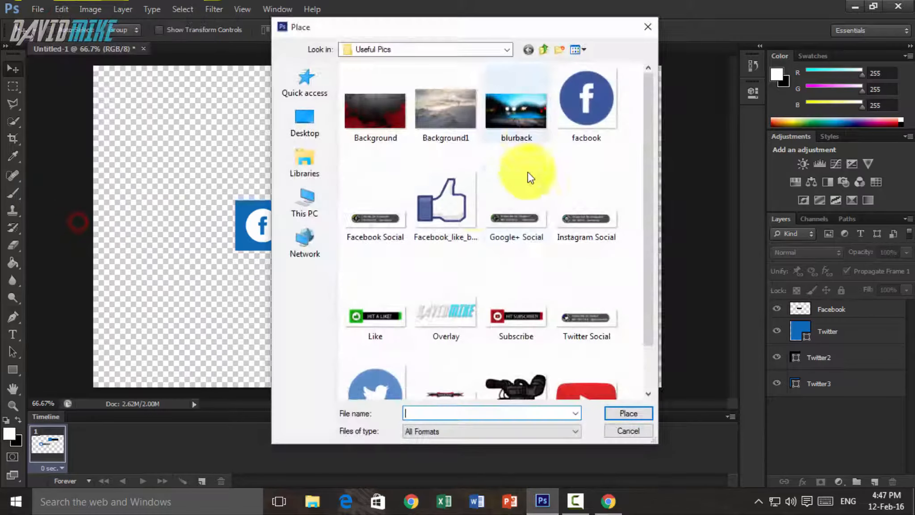
pyautogui.scroll(-2, 531, 178)
pyautogui.doubleClick(381, 332)
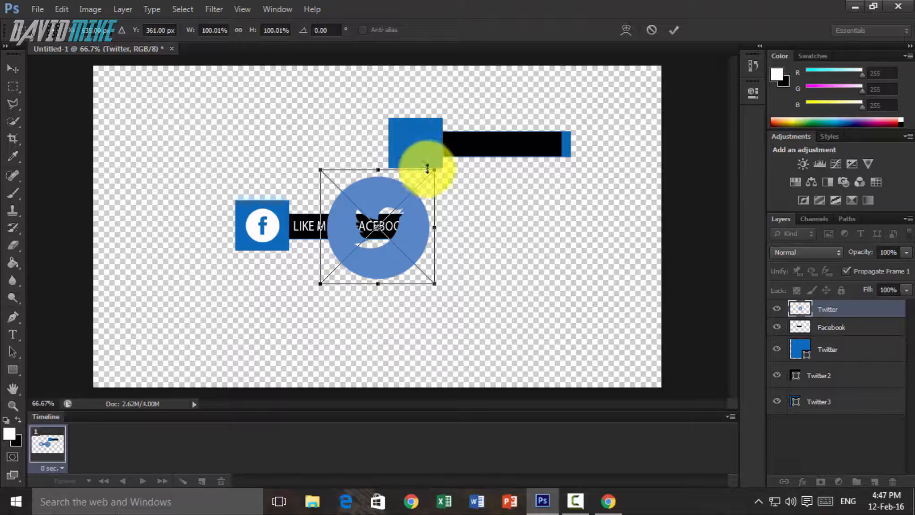
pyautogui.moveTo(432, 172); pyautogui.dragTo(422, 144)
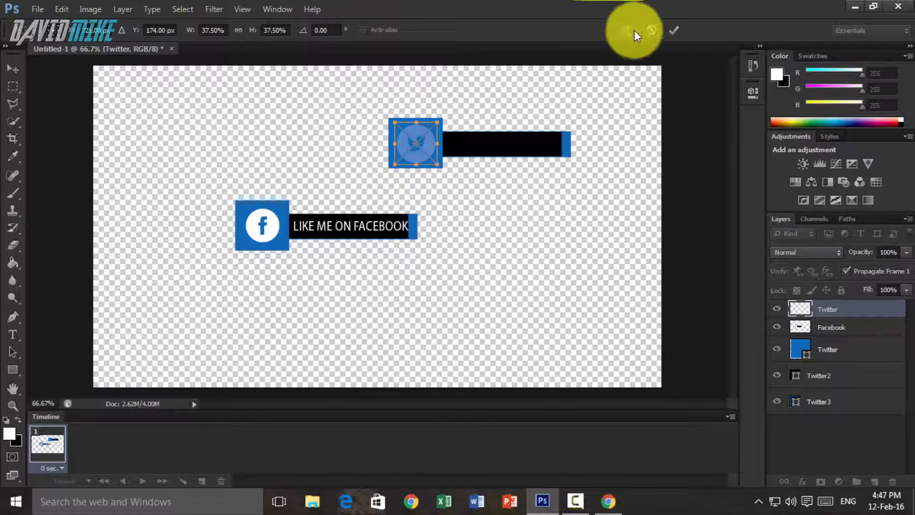
pyautogui.click(671, 31)
# - Apply a white Color Overlay at 100% opacity to the placed Twitter icon layer
pyautogui.rightClick(839, 314)
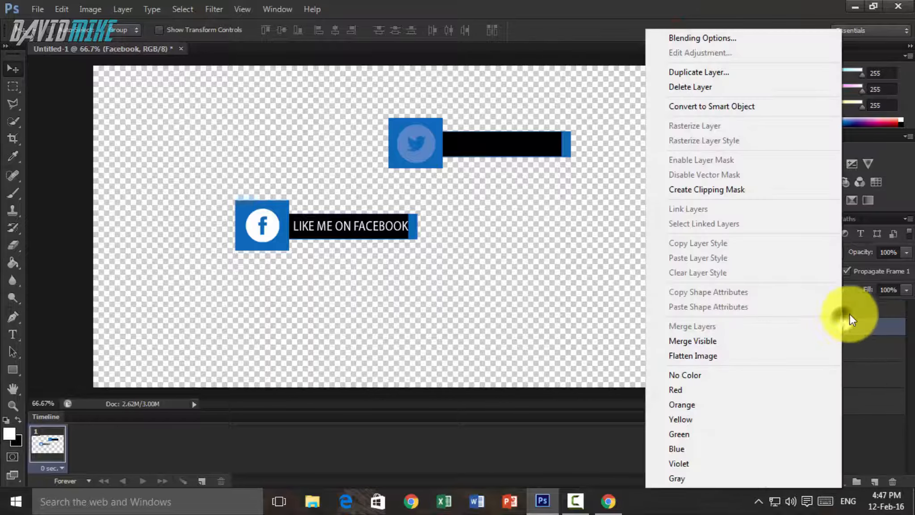
pyautogui.click(721, 28)
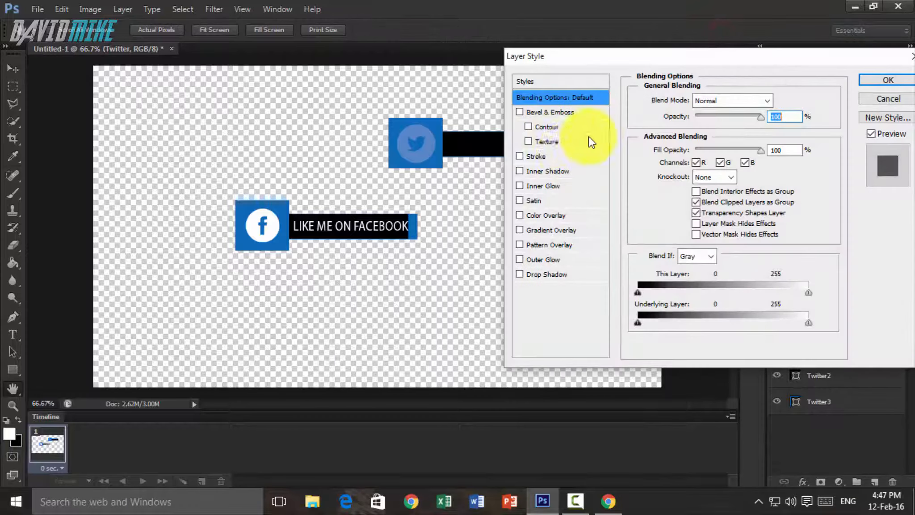
pyautogui.click(520, 215)
pyautogui.click(546, 216)
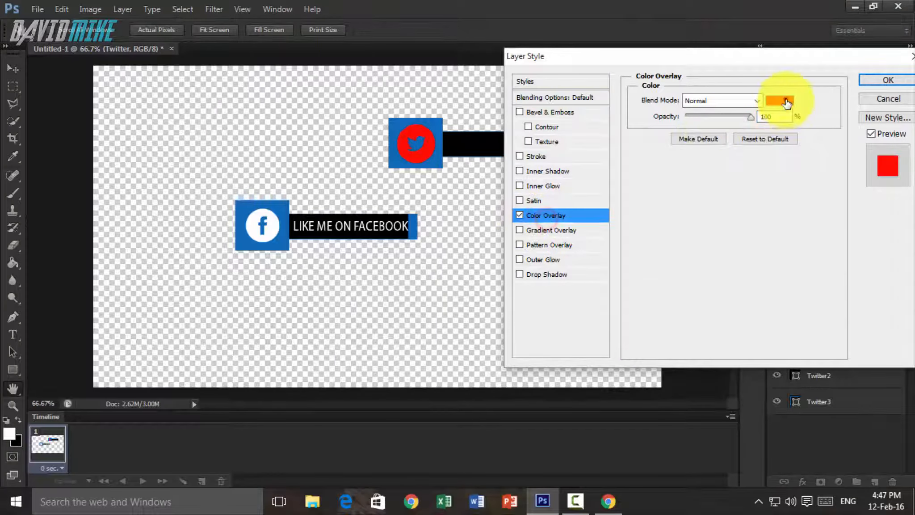
pyautogui.click(787, 103)
pyautogui.click(562, 139)
pyautogui.click(862, 98)
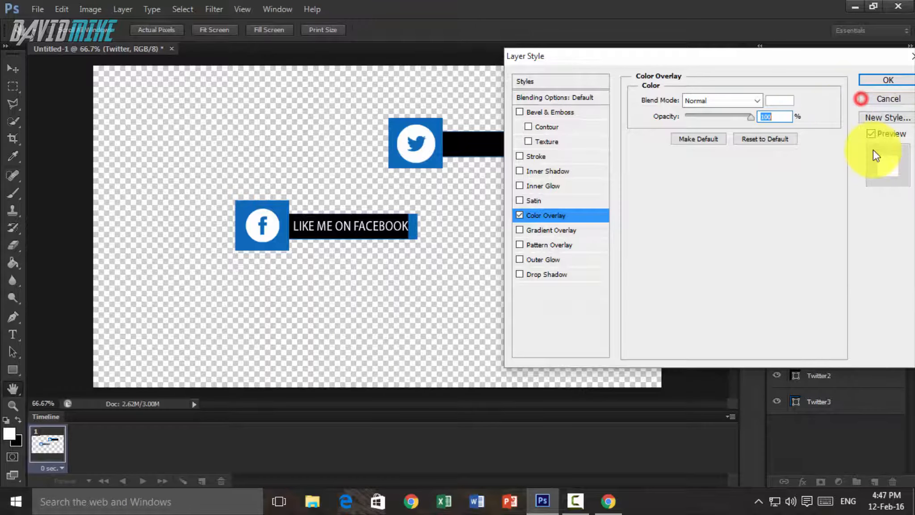
pyautogui.click(899, 82)
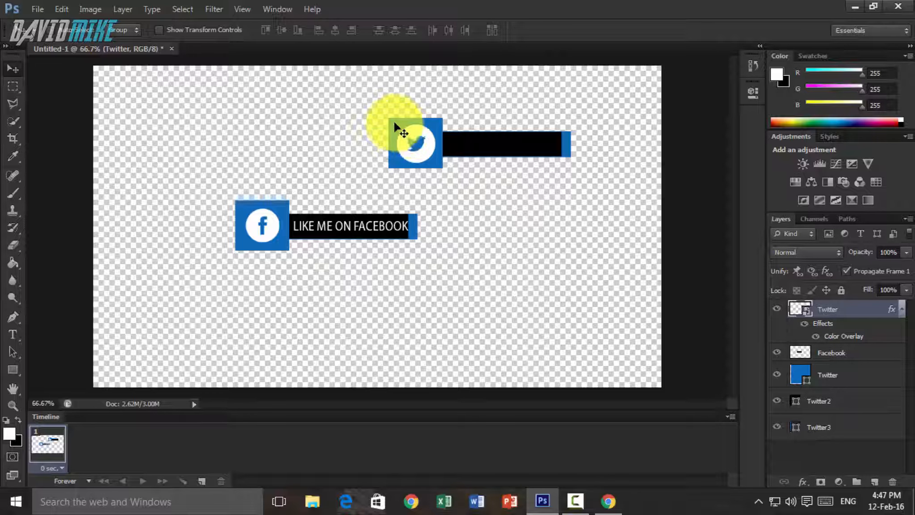
# - Try cyan, green and black fills on the second banner's square and set its fill back to the original blue
pyautogui.click(847, 375)
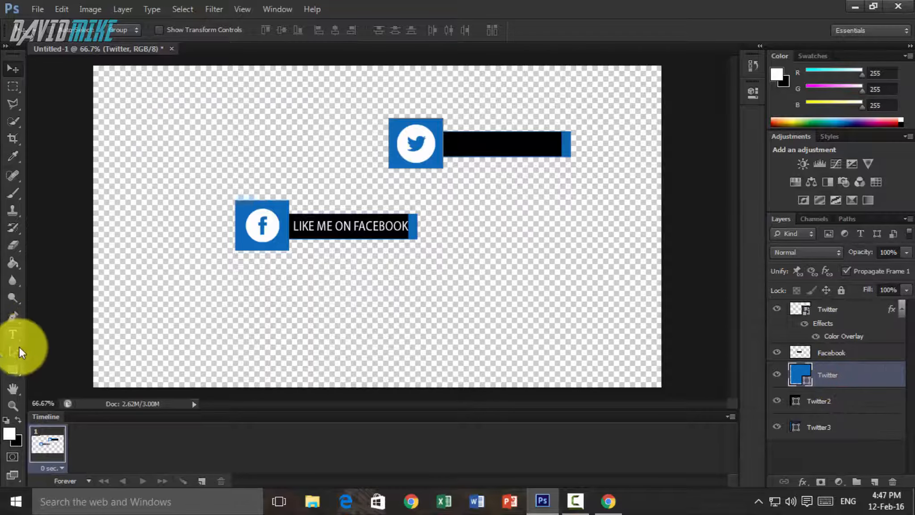
pyautogui.click(14, 371)
pyautogui.click(121, 30)
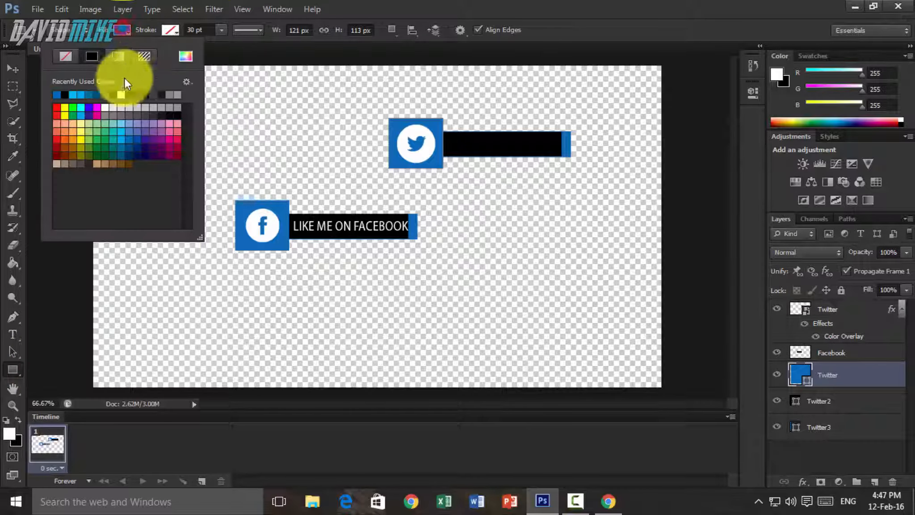
pyautogui.click(82, 106)
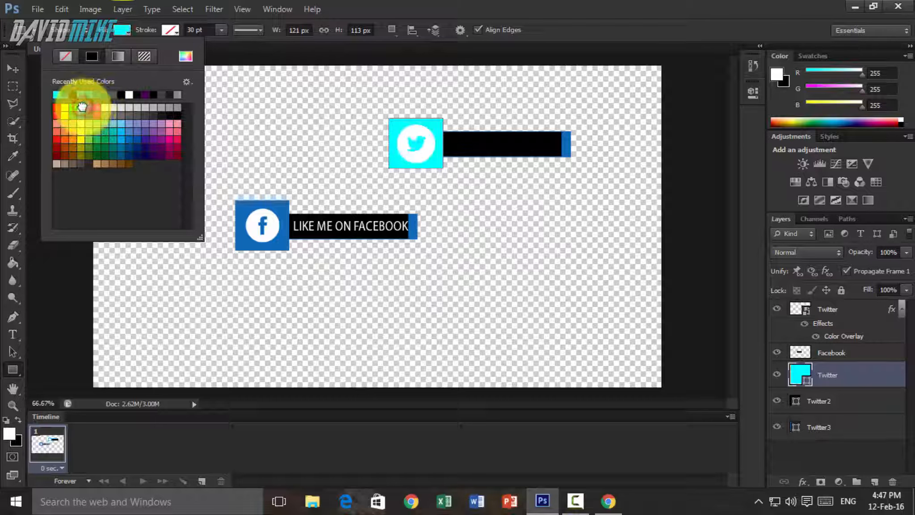
pyautogui.click(73, 107)
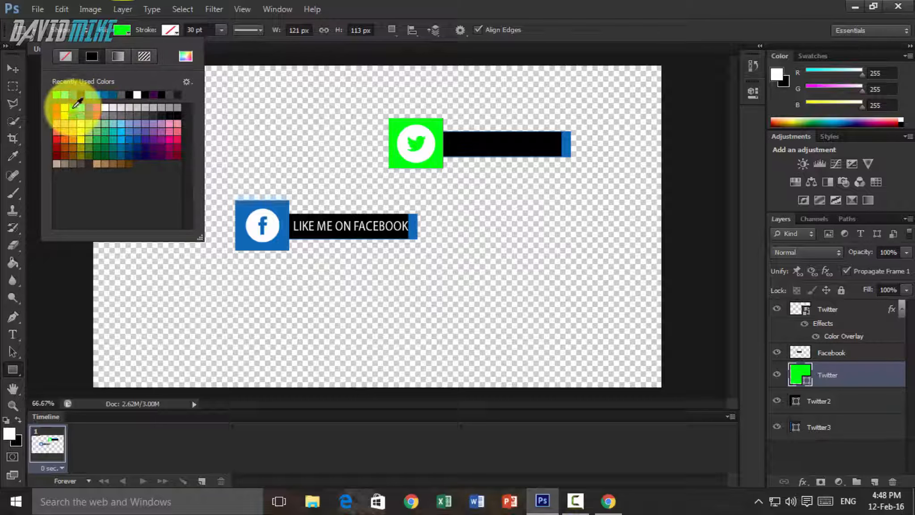
pyautogui.click(79, 95)
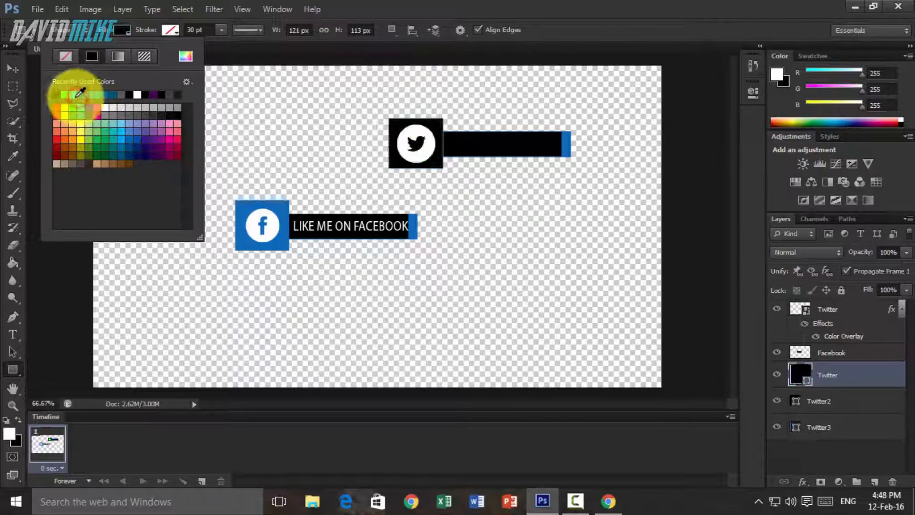
pyautogui.click(82, 106)
pyautogui.click(81, 94)
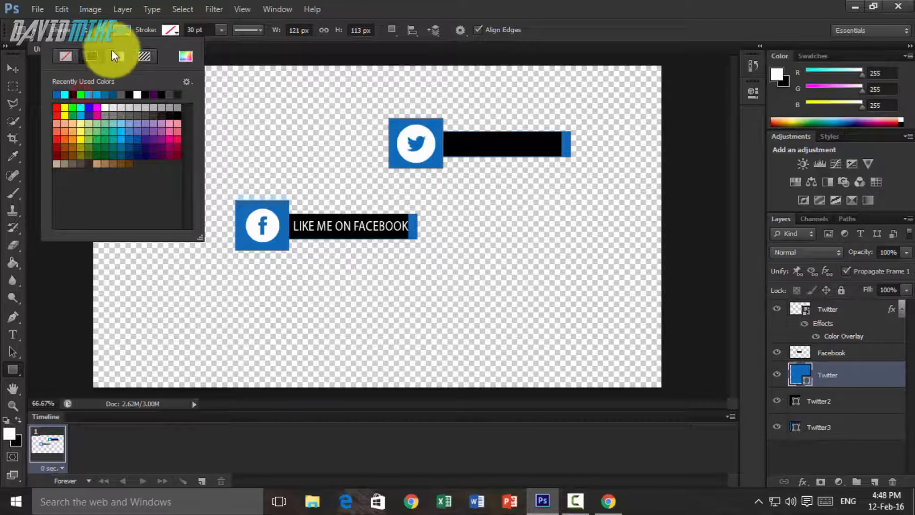
pyautogui.click(125, 30)
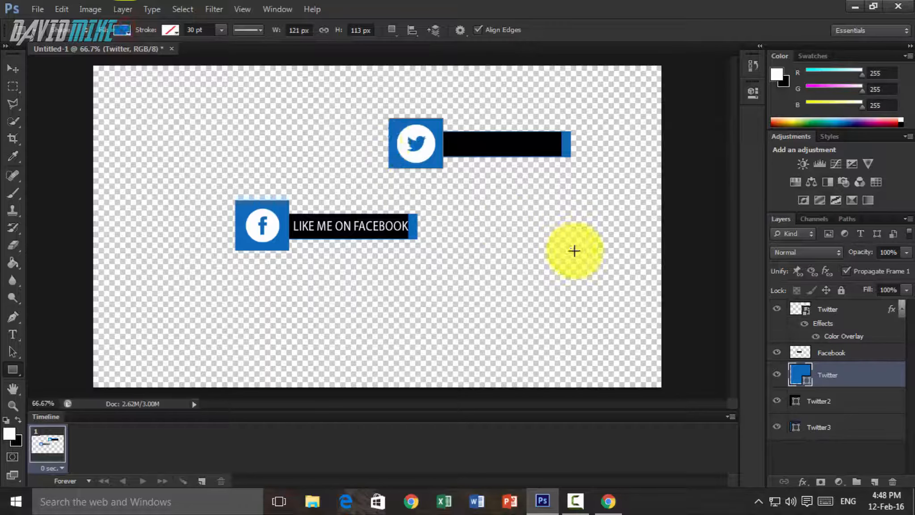
# - Add the white 28 pt text "Follow me On Twitter" and position it starting on the second banner's black bar
pyautogui.click(11, 334)
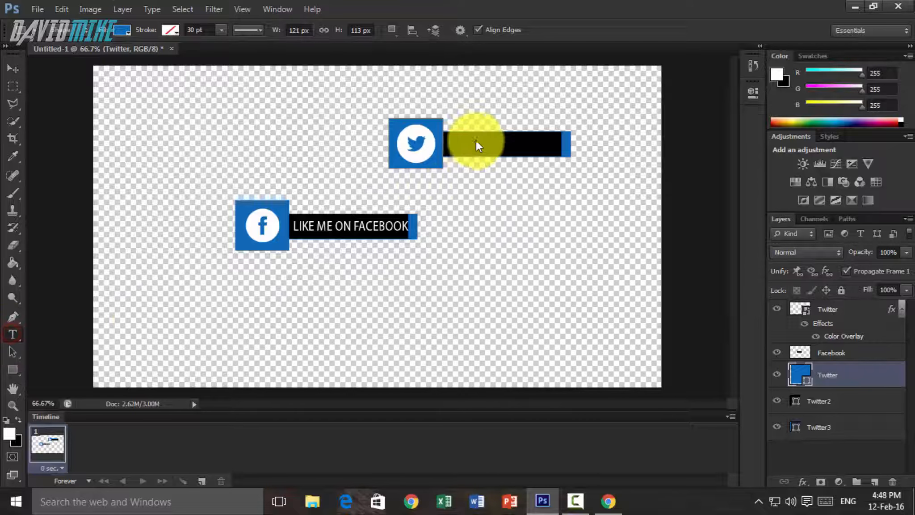
pyautogui.click(500, 175)
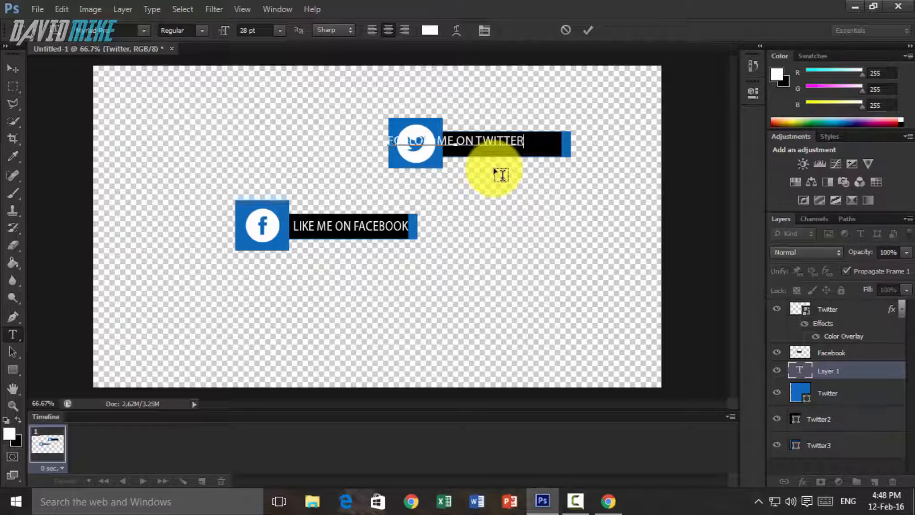
pyautogui.moveTo(498, 113); pyautogui.dragTo(561, 125)
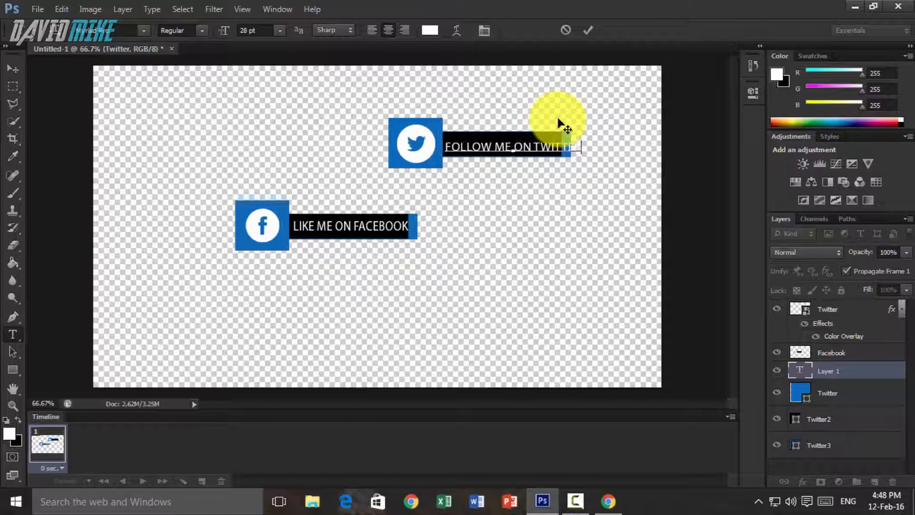
pyautogui.click(588, 30)
# - Scale the Twitter text to about 85.44% width and 108.42% height so it fits inside the black bar
pyautogui.hotkey('ctrl', 't')
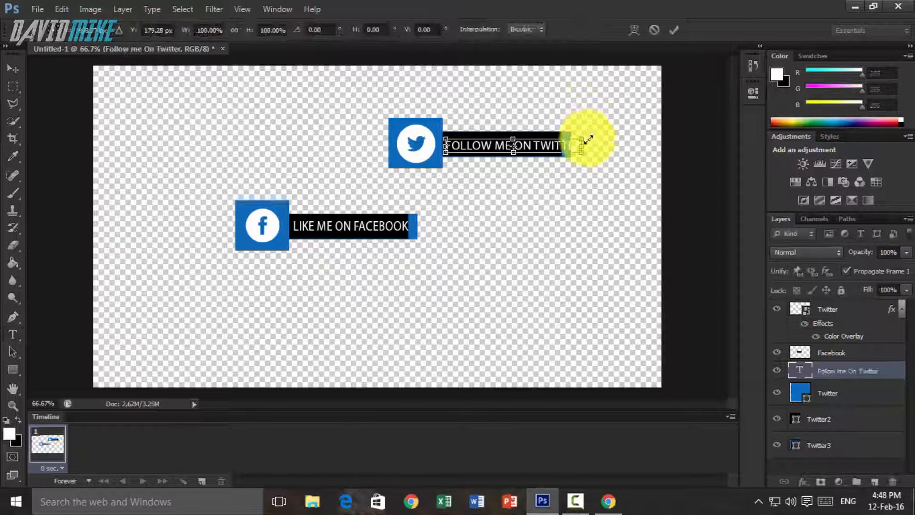
pyautogui.moveTo(583, 136); pyautogui.dragTo(565, 137)
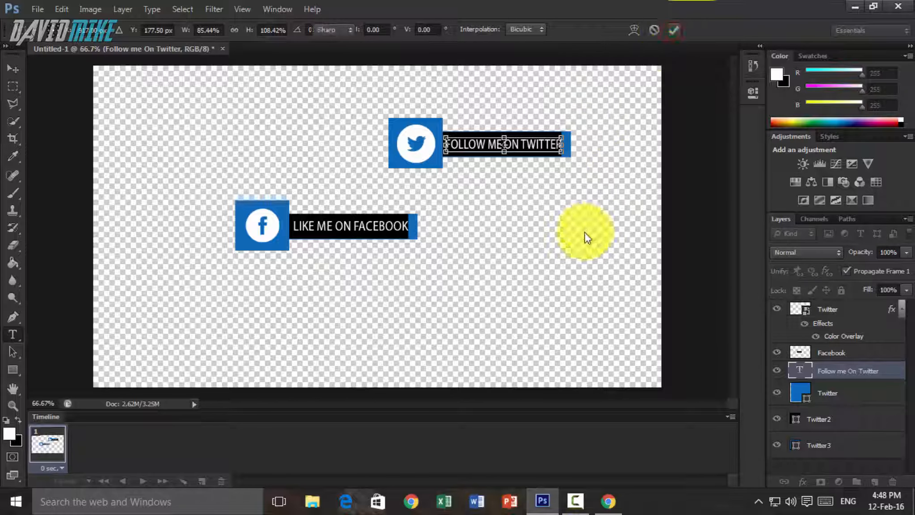
pyautogui.press('Return')
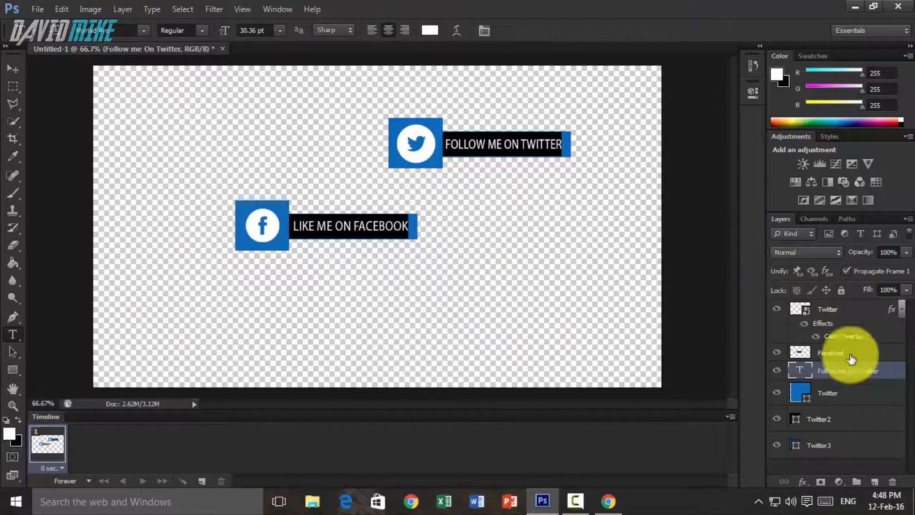
# - Move the Twitter icon layer below the Facebook layer, directly above the Twitter text layer, and toggle the Facebook layer's visibility
pyautogui.click(780, 353)
pyautogui.moveTo(842, 309); pyautogui.dragTo(845, 361)
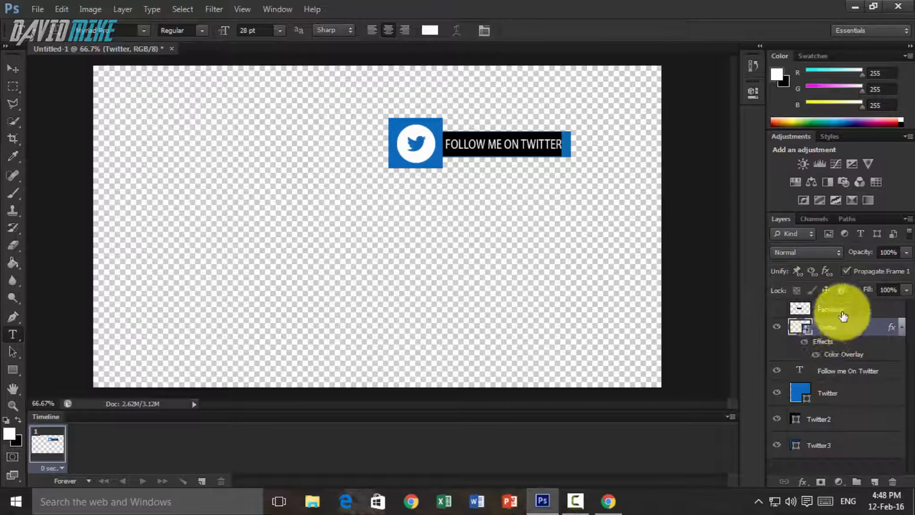
pyautogui.click(778, 311)
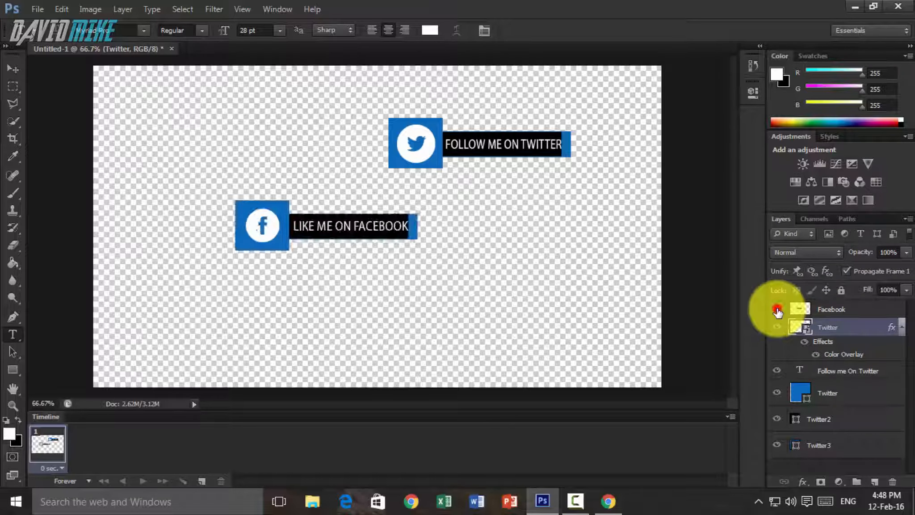
# - With the Facebook layer hidden, merge all visible Twitter banner layers into one and show the Facebook layer again
pyautogui.click(902, 326)
pyautogui.rightClick(827, 327)
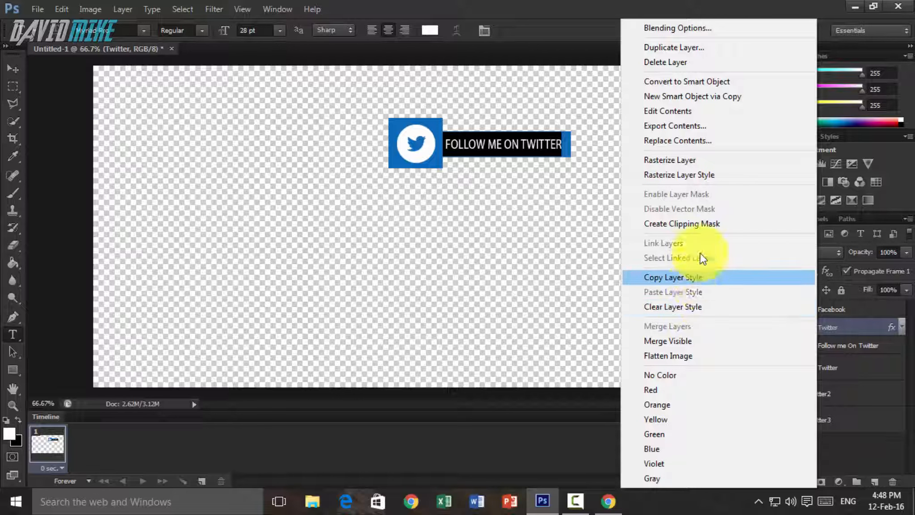
pyautogui.click(695, 341)
pyautogui.click(776, 309)
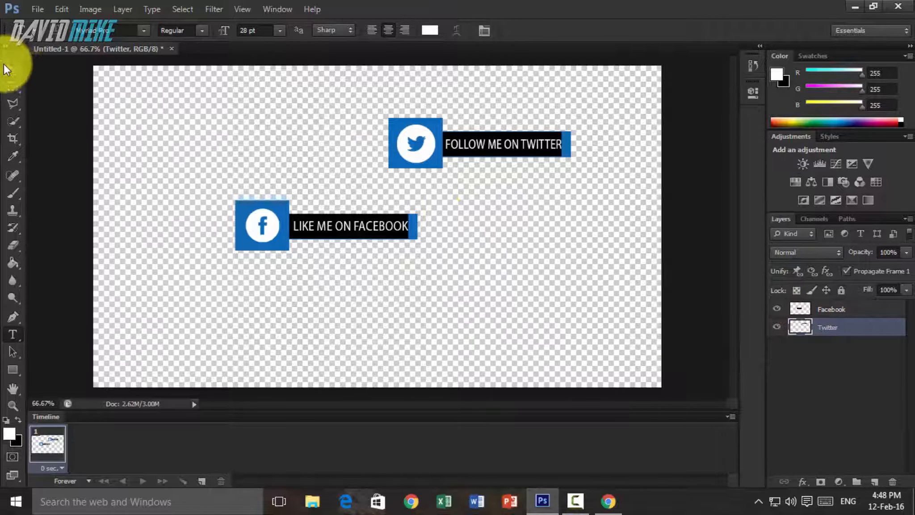
# - Move the Facebook banner near the canvas's upper-left corner and align the Twitter banner directly beneath it
pyautogui.press('v')
pyautogui.click(841, 310)
pyautogui.moveTo(403, 229); pyautogui.dragTo(304, 121)
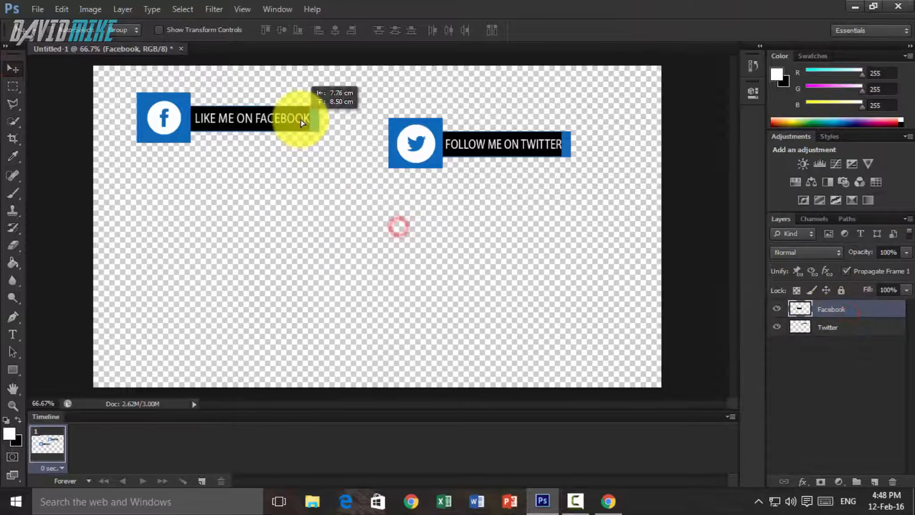
pyautogui.click(865, 327)
pyautogui.moveTo(592, 204); pyautogui.dragTo(338, 248)
# - Switch to Chrome, view the Google+ and YouTube icon image results, and return to Photoshop
pyautogui.click(608, 501)
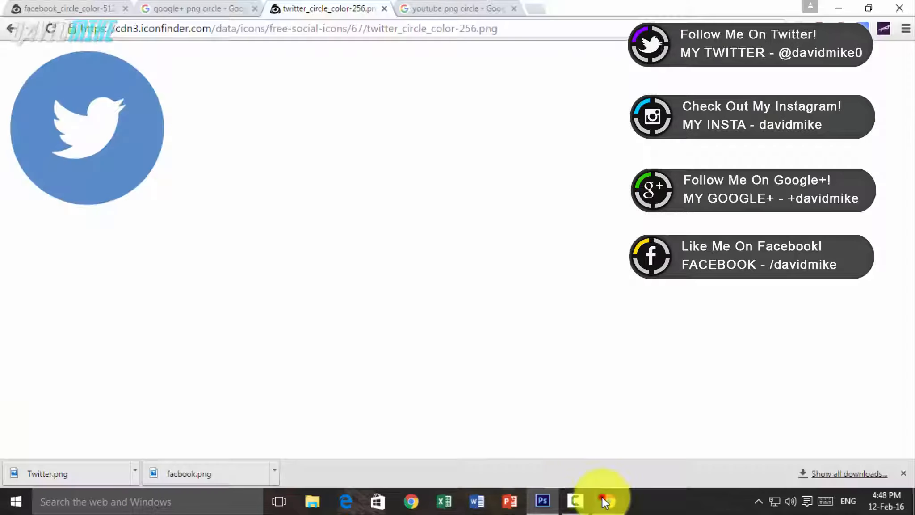
pyautogui.click(180, 9)
pyautogui.click(455, 9)
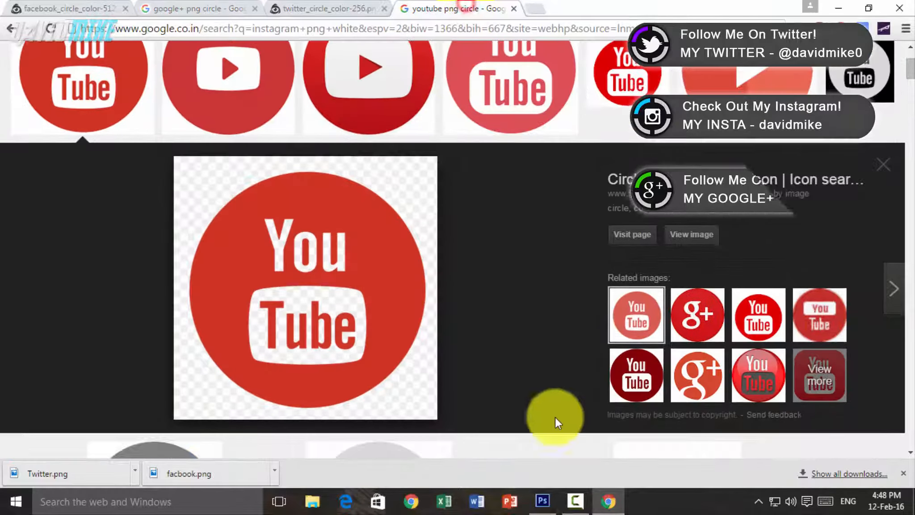
pyautogui.click(543, 501)
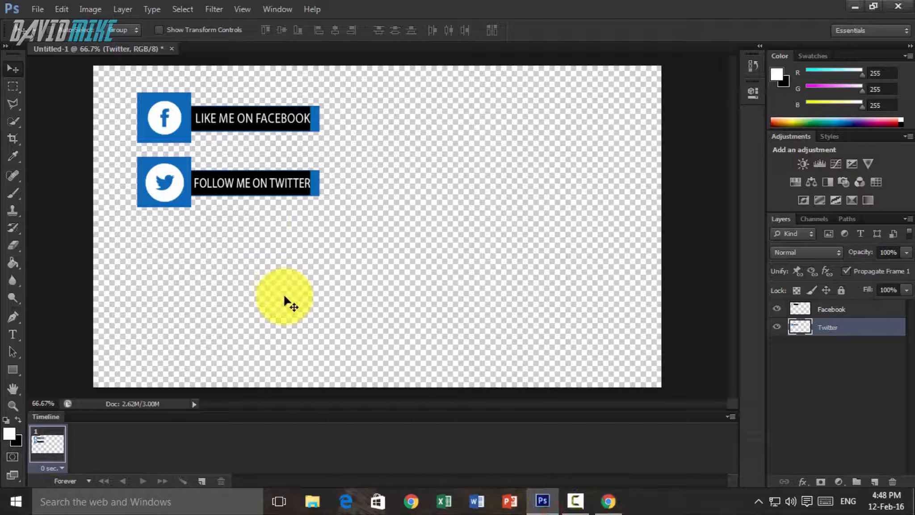